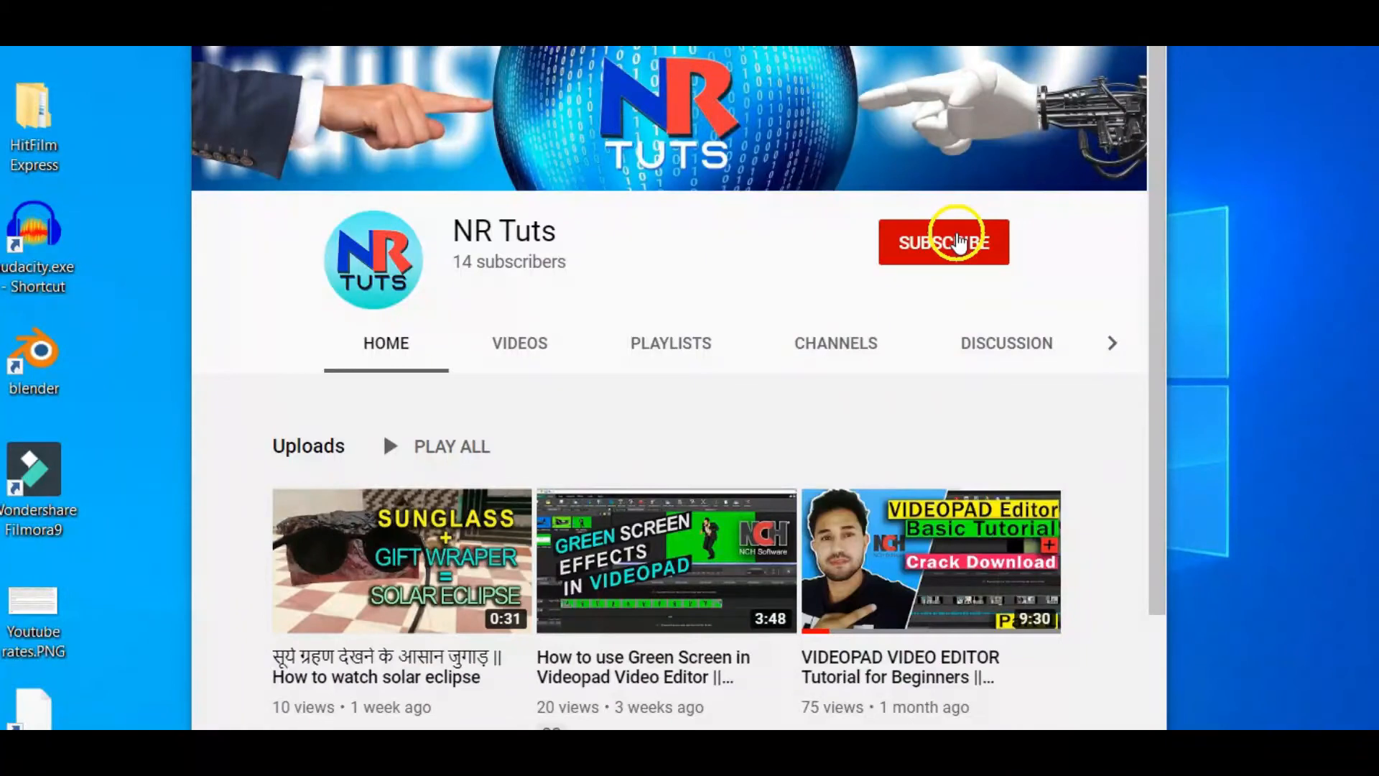
- Subscribe to the NR Tuts channel and set its notifications to All
left_click(959, 242)
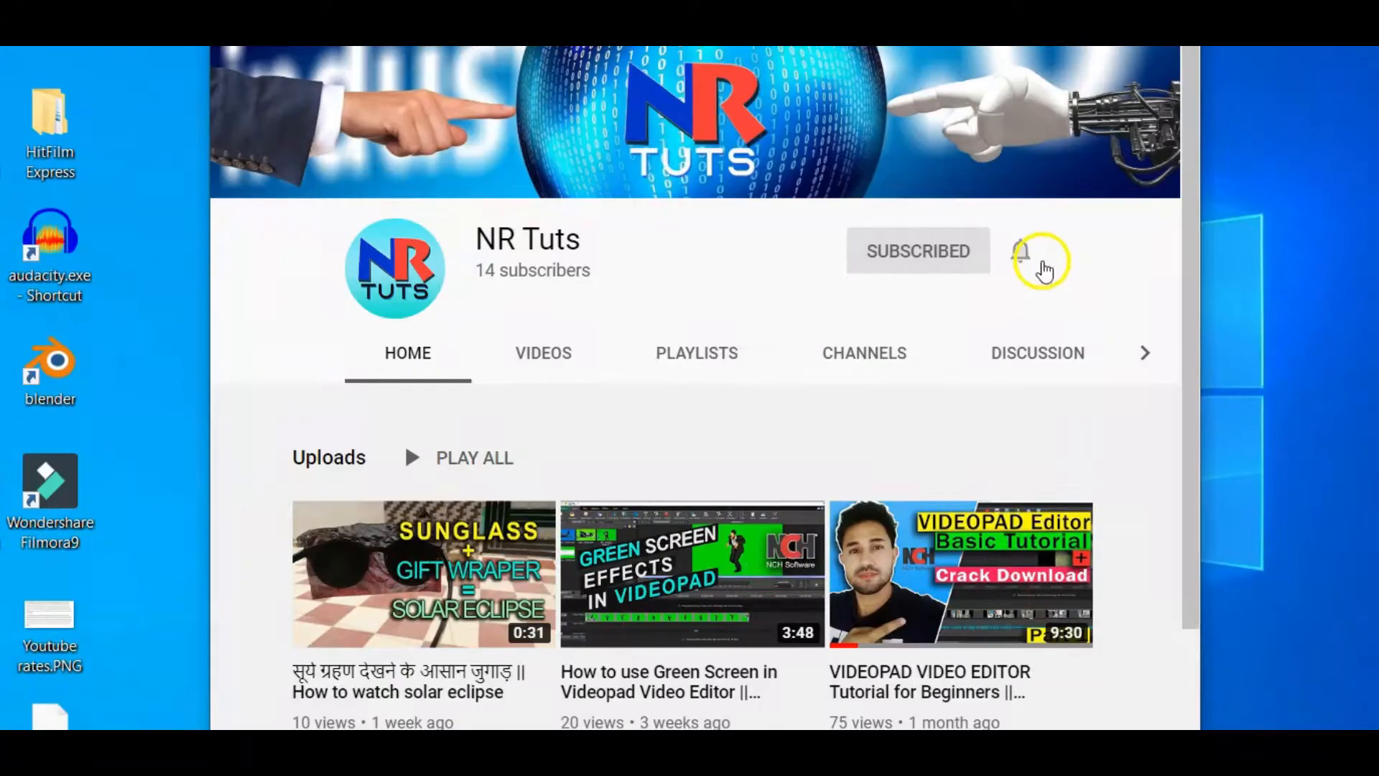
left_click(995, 245)
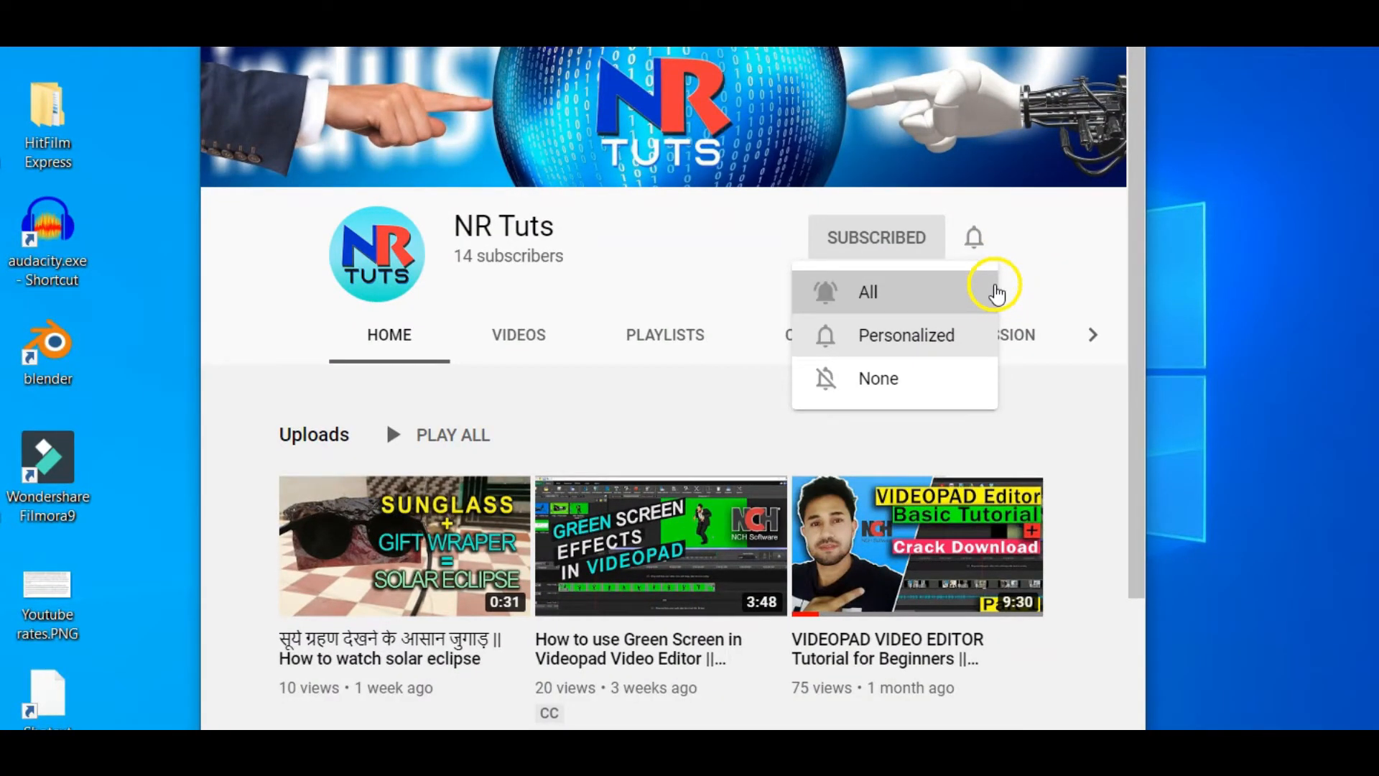
left_click(995, 293)
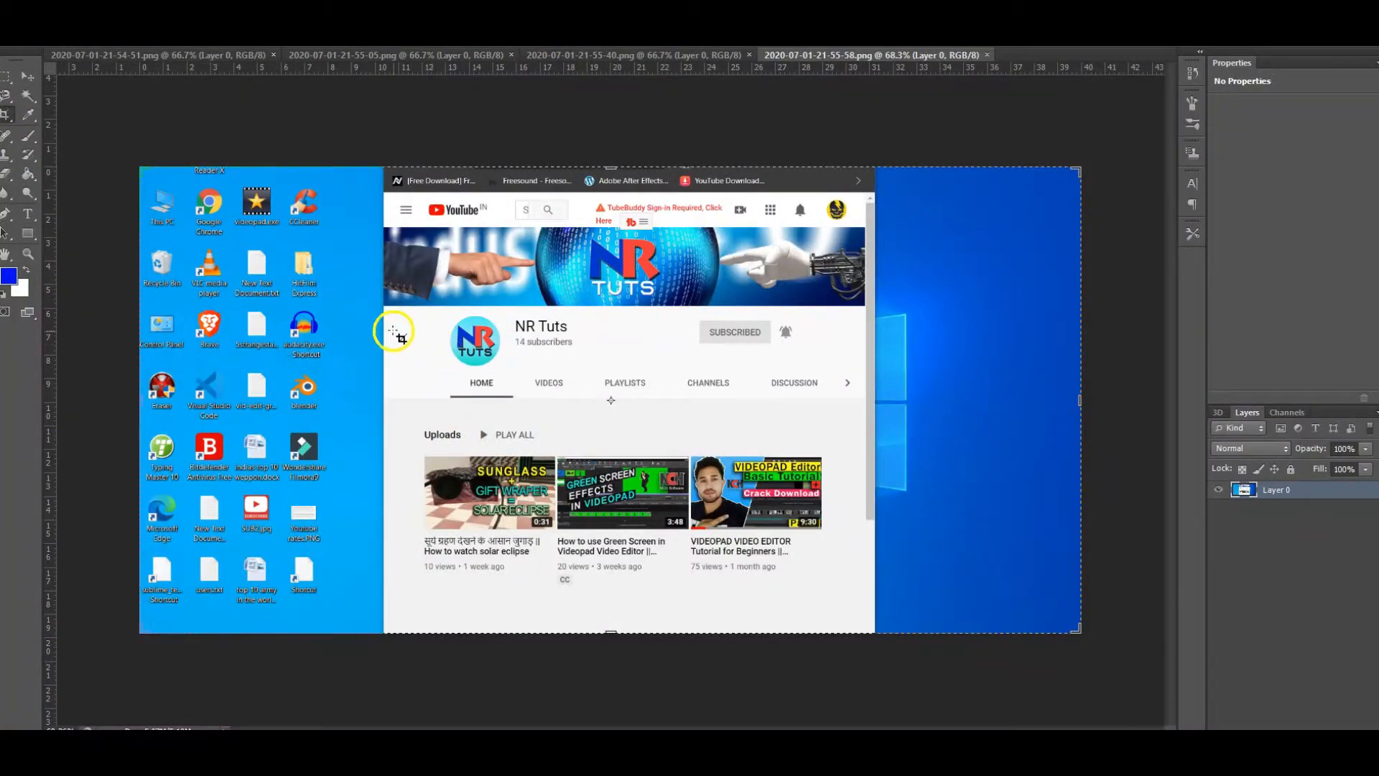
left_click_drag(391, 179, 601, 164)
left_click_drag(141, 403, 261, 387)
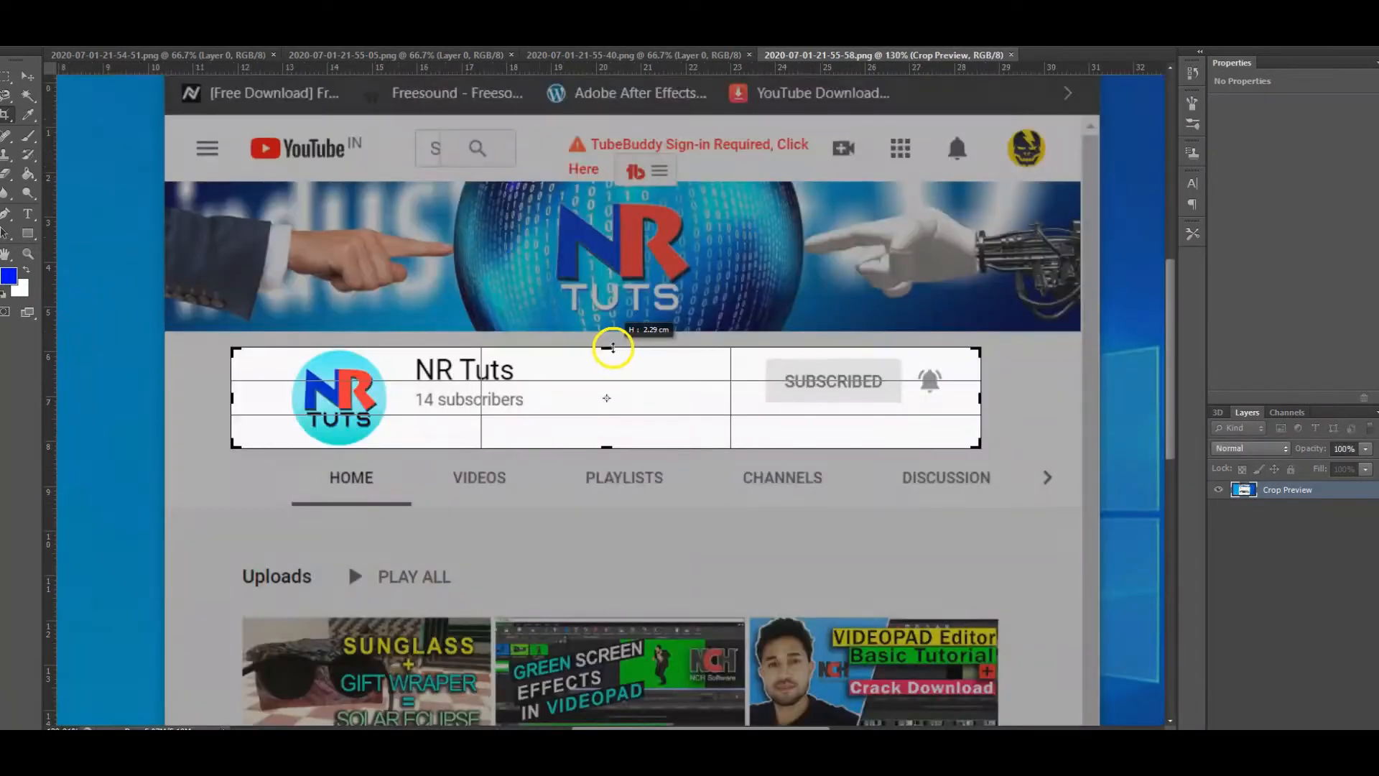
left_click_drag(611, 345, 610, 345)
left_click_drag(980, 397, 1010, 401)
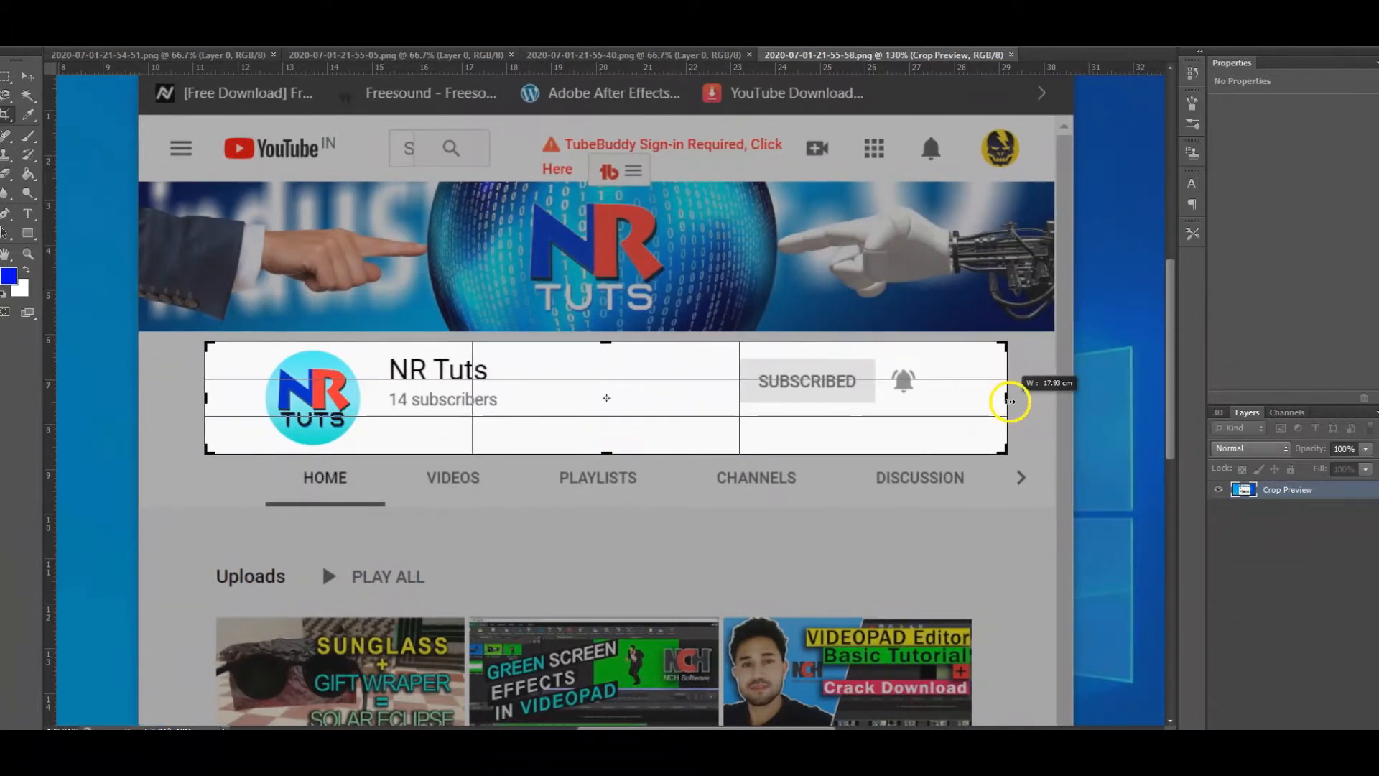
key("Return")
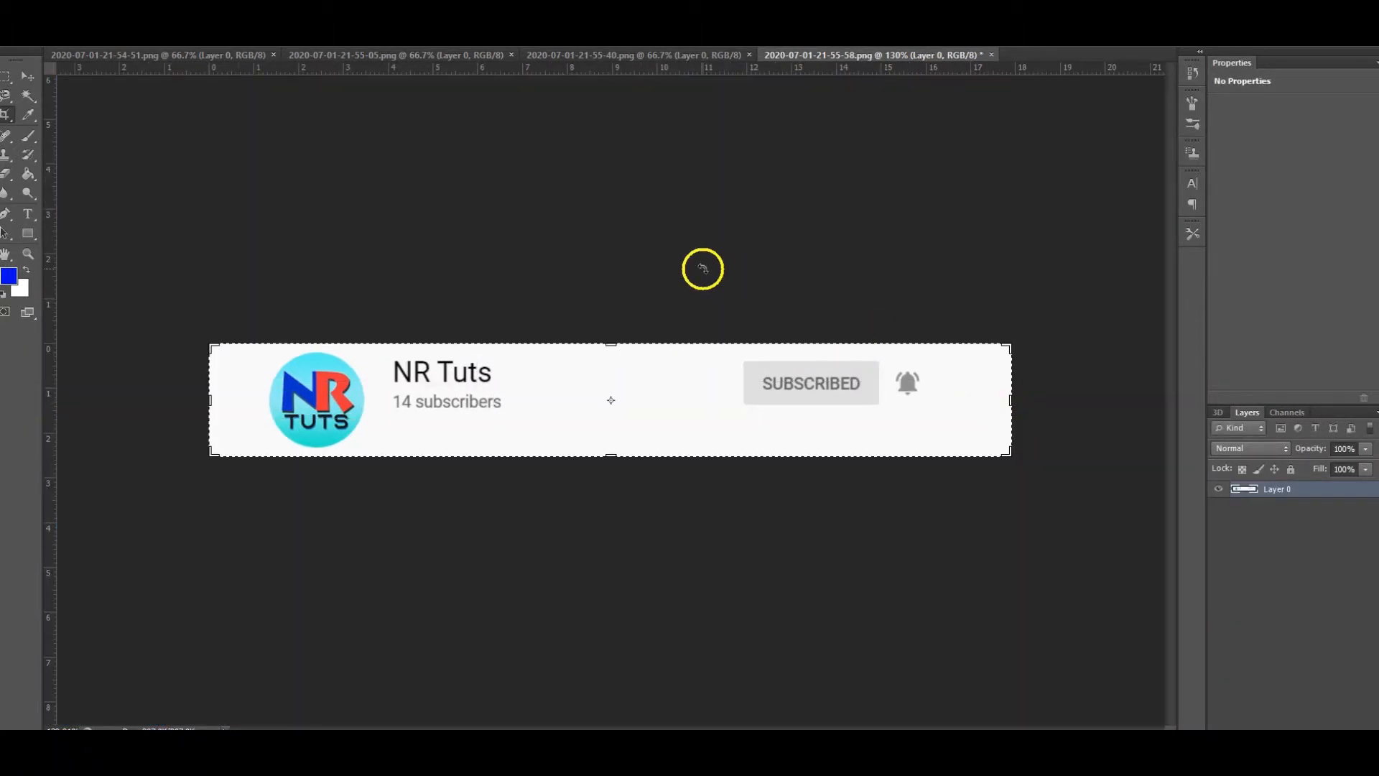
left_click(640, 55)
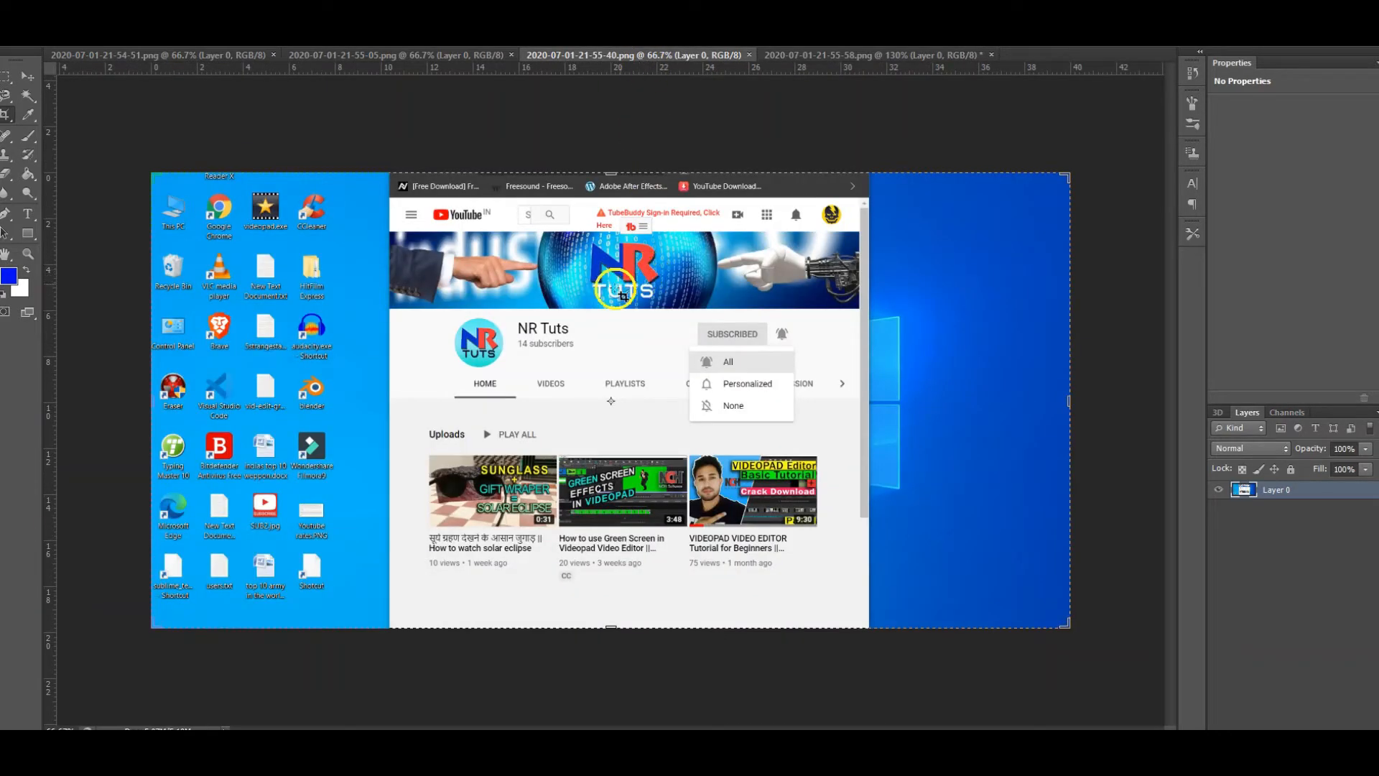
left_click(825, 55)
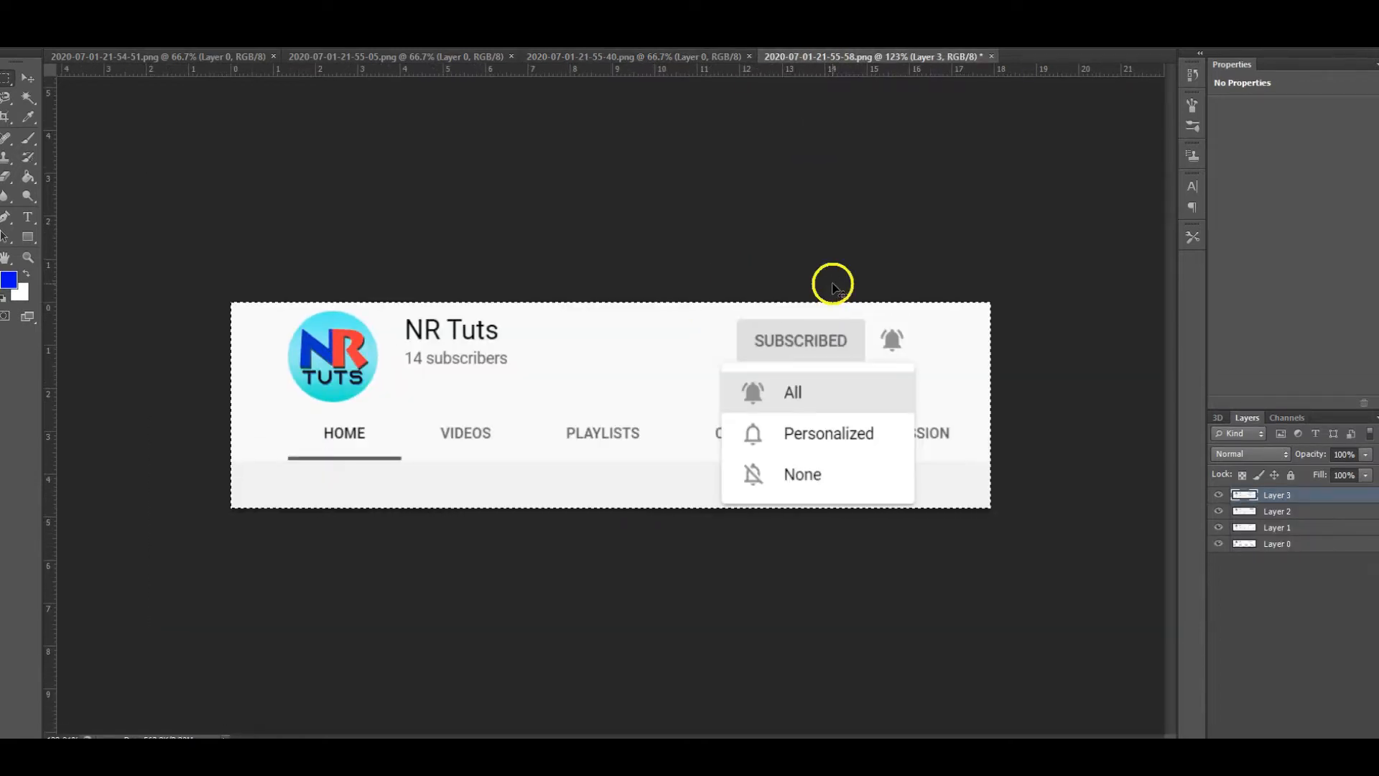
key("ctrl+n")
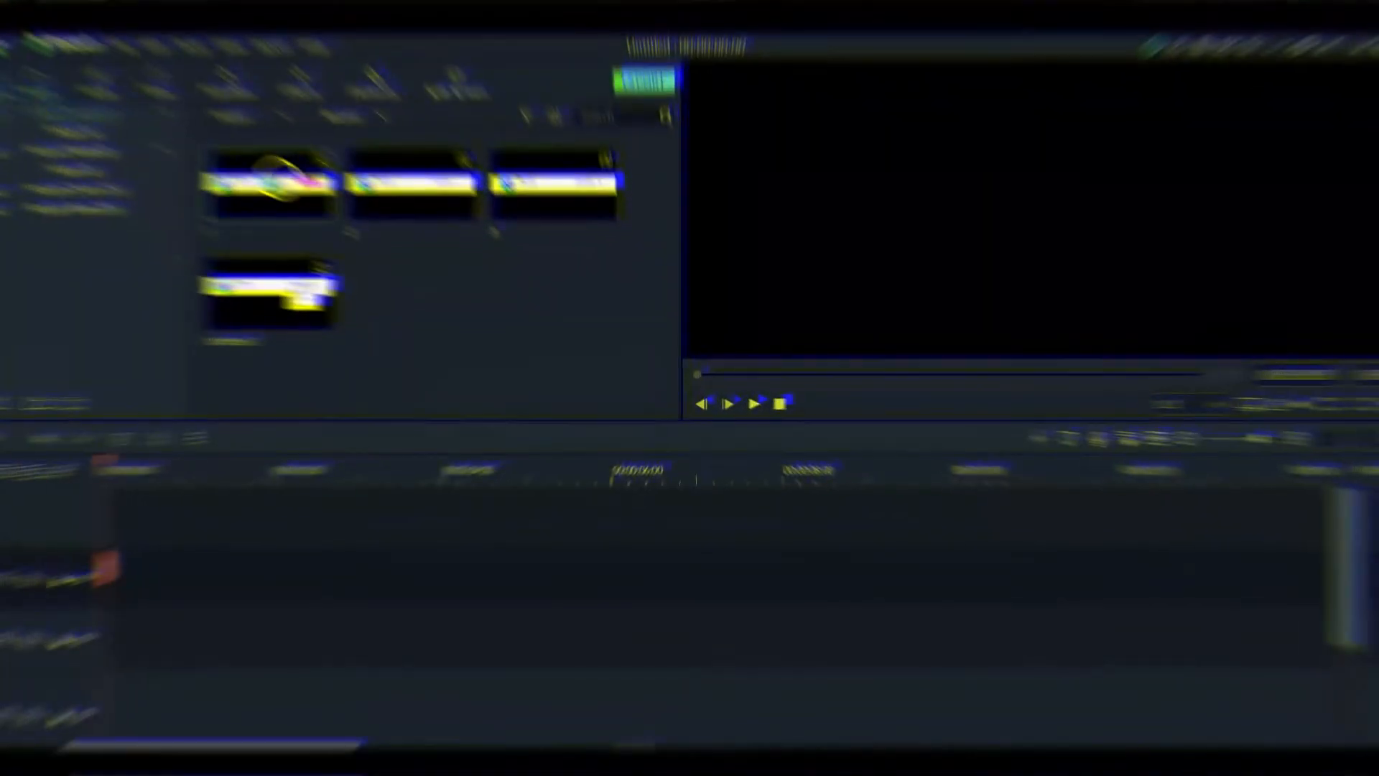
- Switch to Filmora9 and preview the imported channel header images 1, 2 and 3
double_click(280, 178)
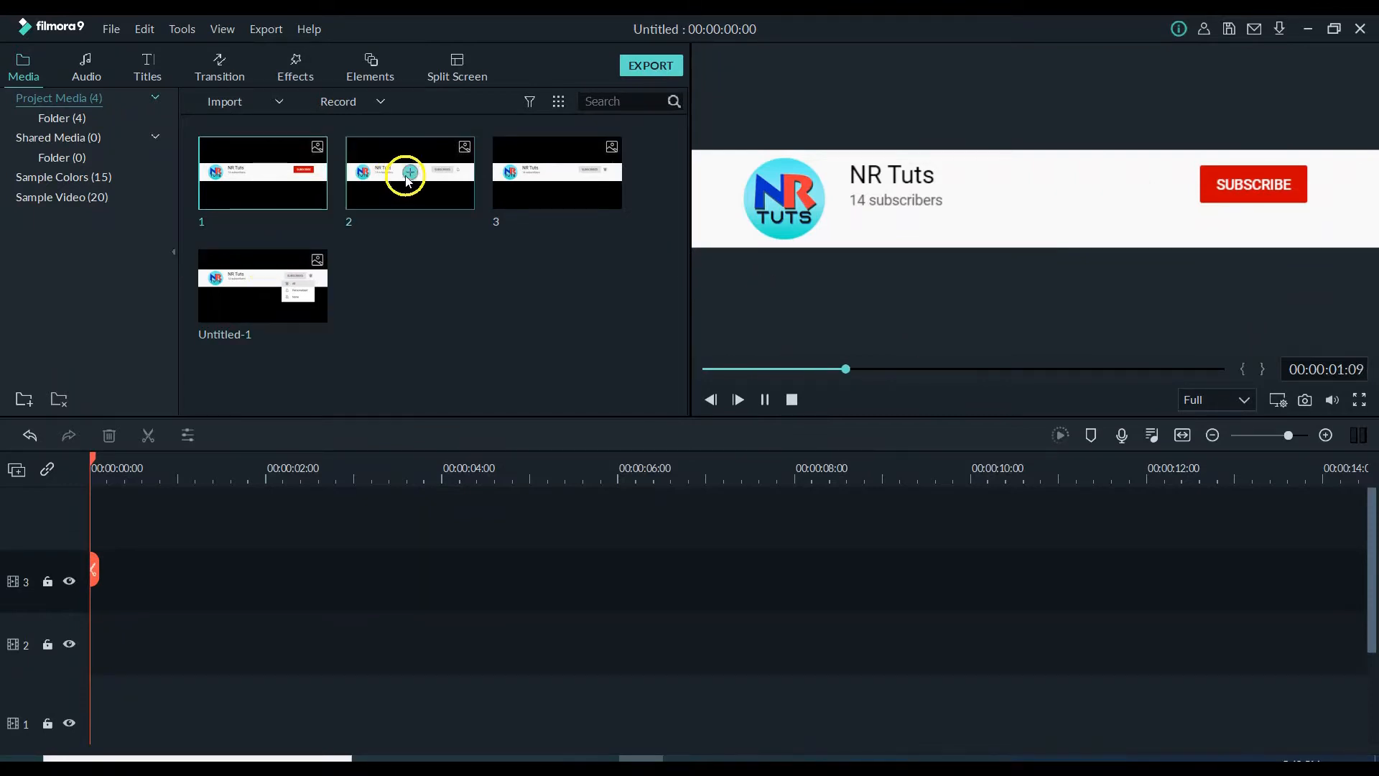
double_click(458, 171)
left_click(604, 210)
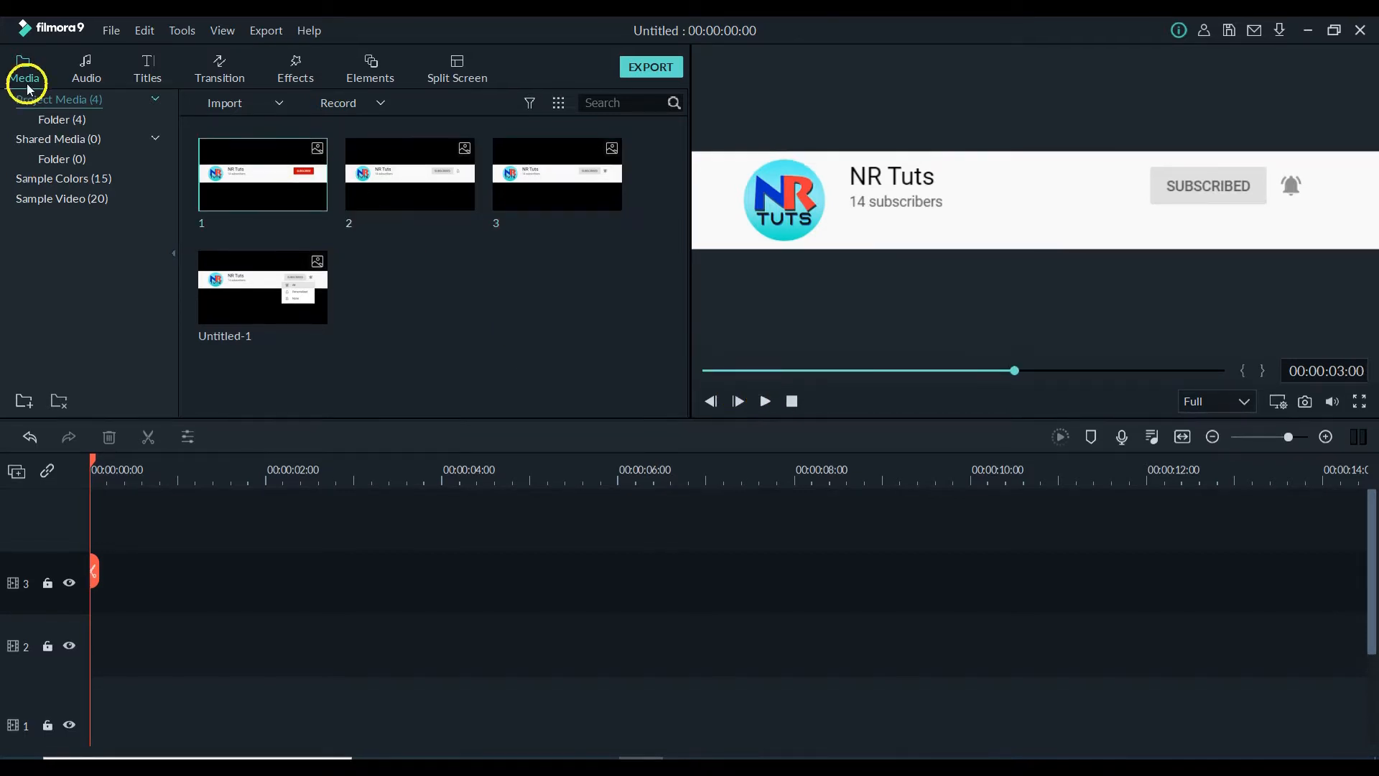
- Place the Green sample color at the start of track 2 and extend it to about 13 seconds
left_click(89, 179)
mouse_move(577, 322)
left_click_drag(583, 304, 99, 655)
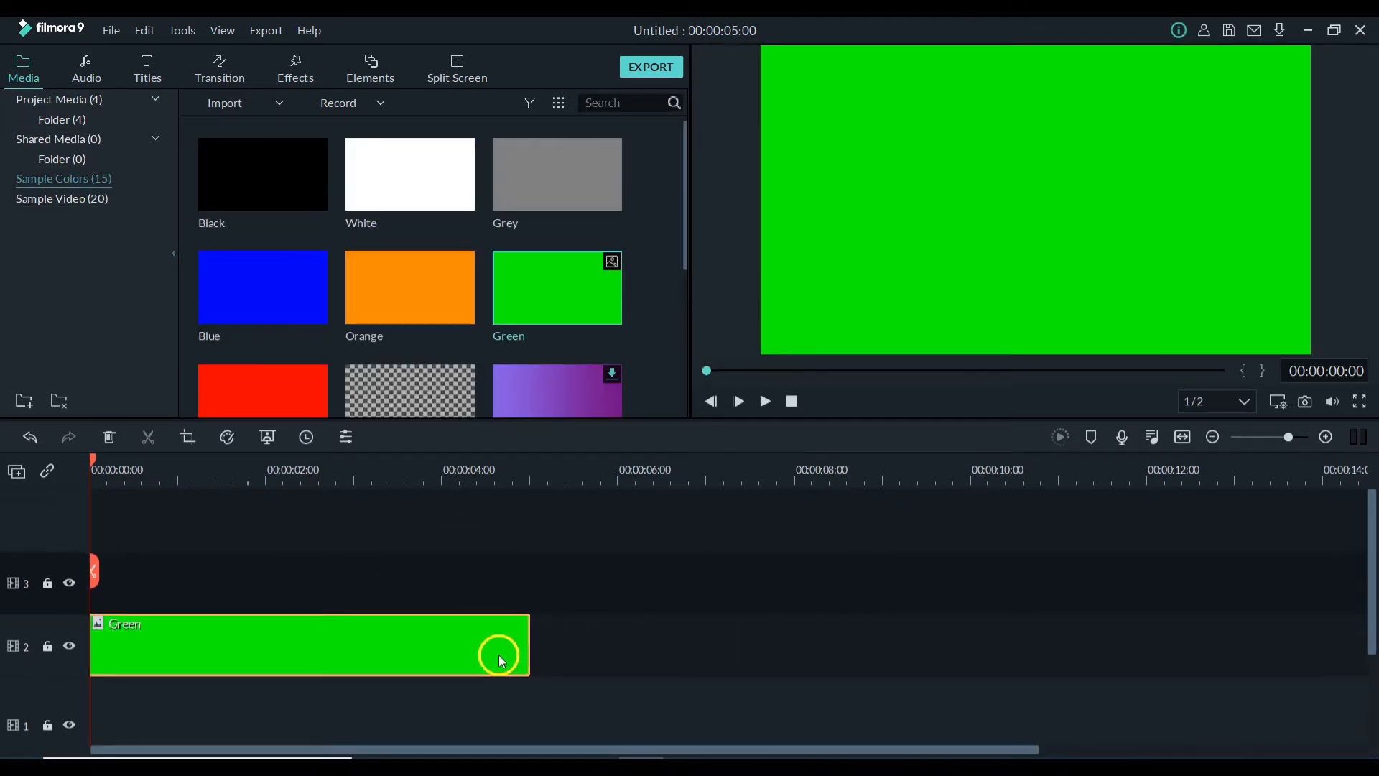
left_click_drag(529, 646, 1237, 673)
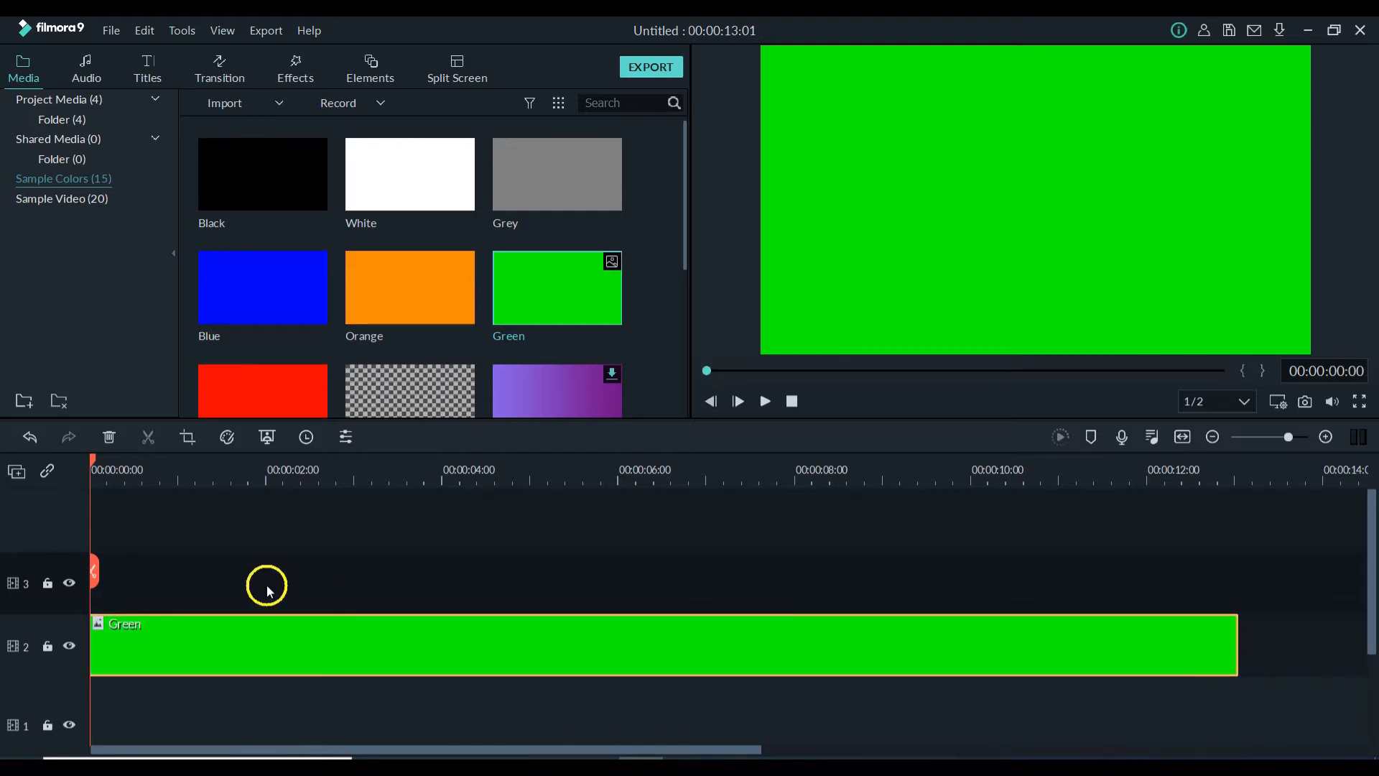
left_click(324, 576)
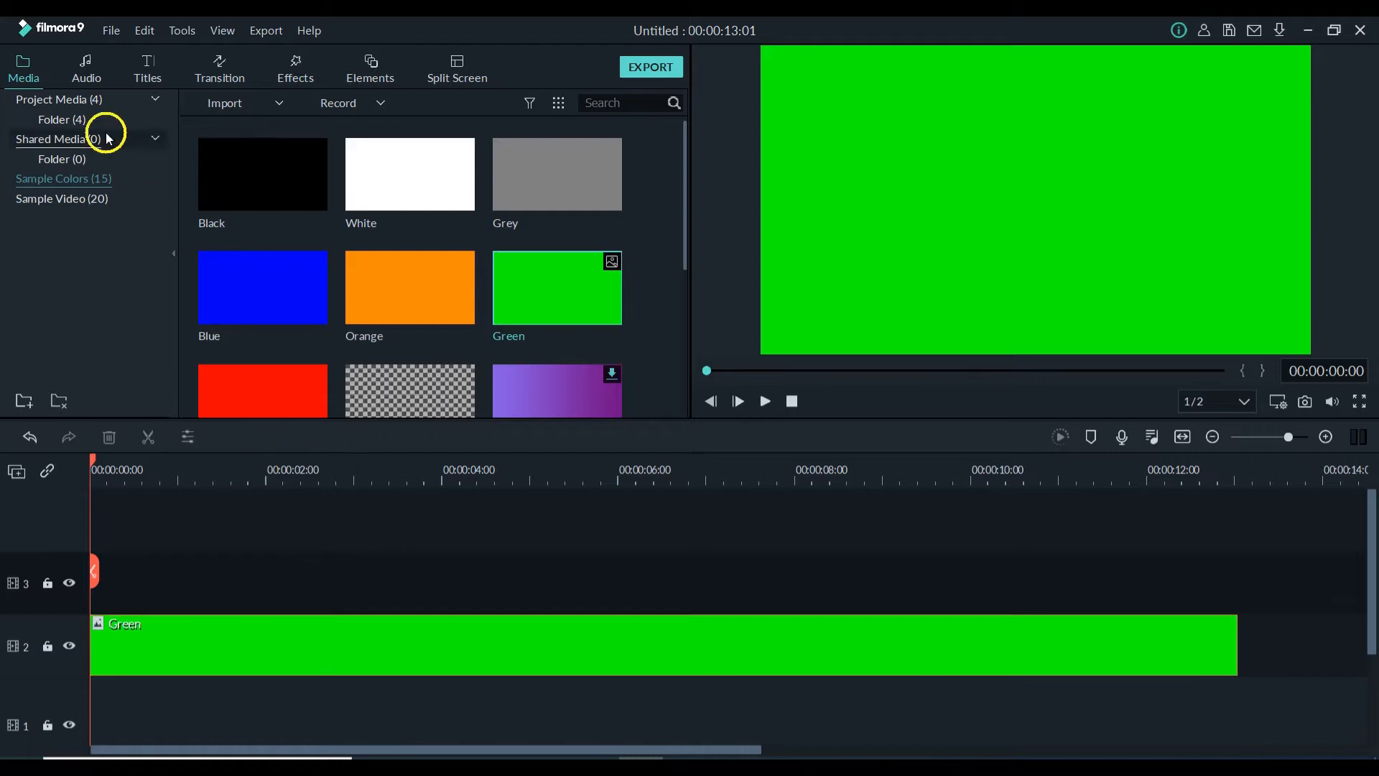
- Place images 1, 2, Untitled-1 and 3 end to end on track 3 above the green clip
left_click(63, 102)
left_click_drag(308, 186, 91, 590)
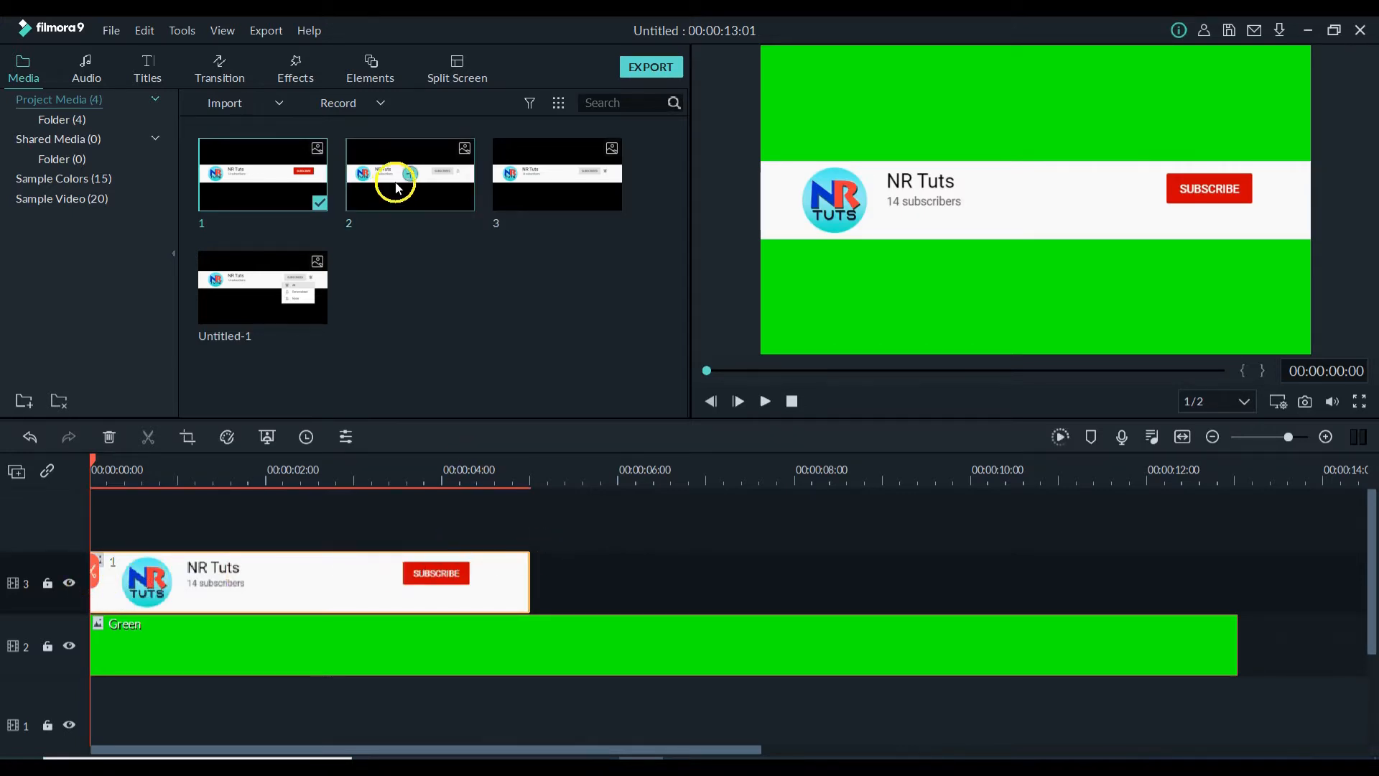
left_click_drag(439, 178, 537, 585)
left_click(683, 469)
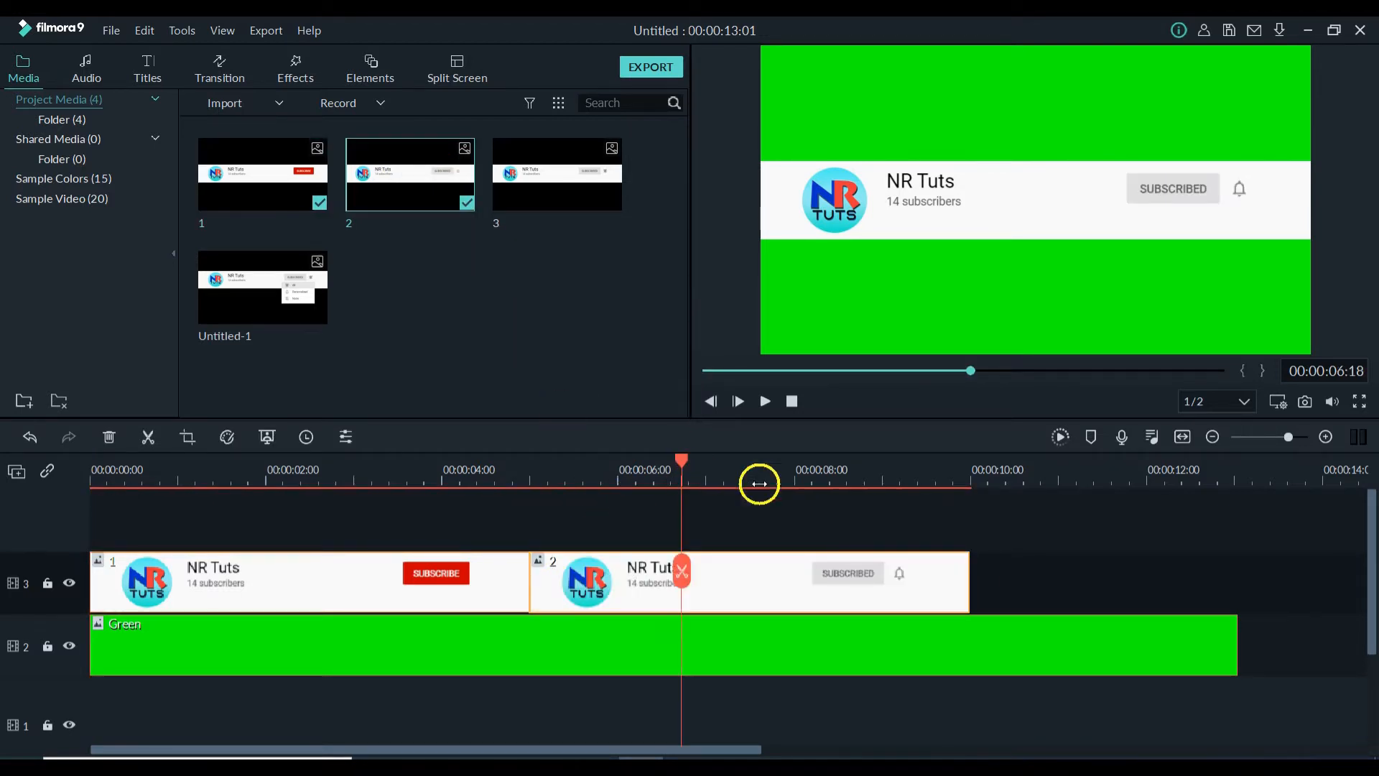
left_click_drag(316, 295, 989, 598)
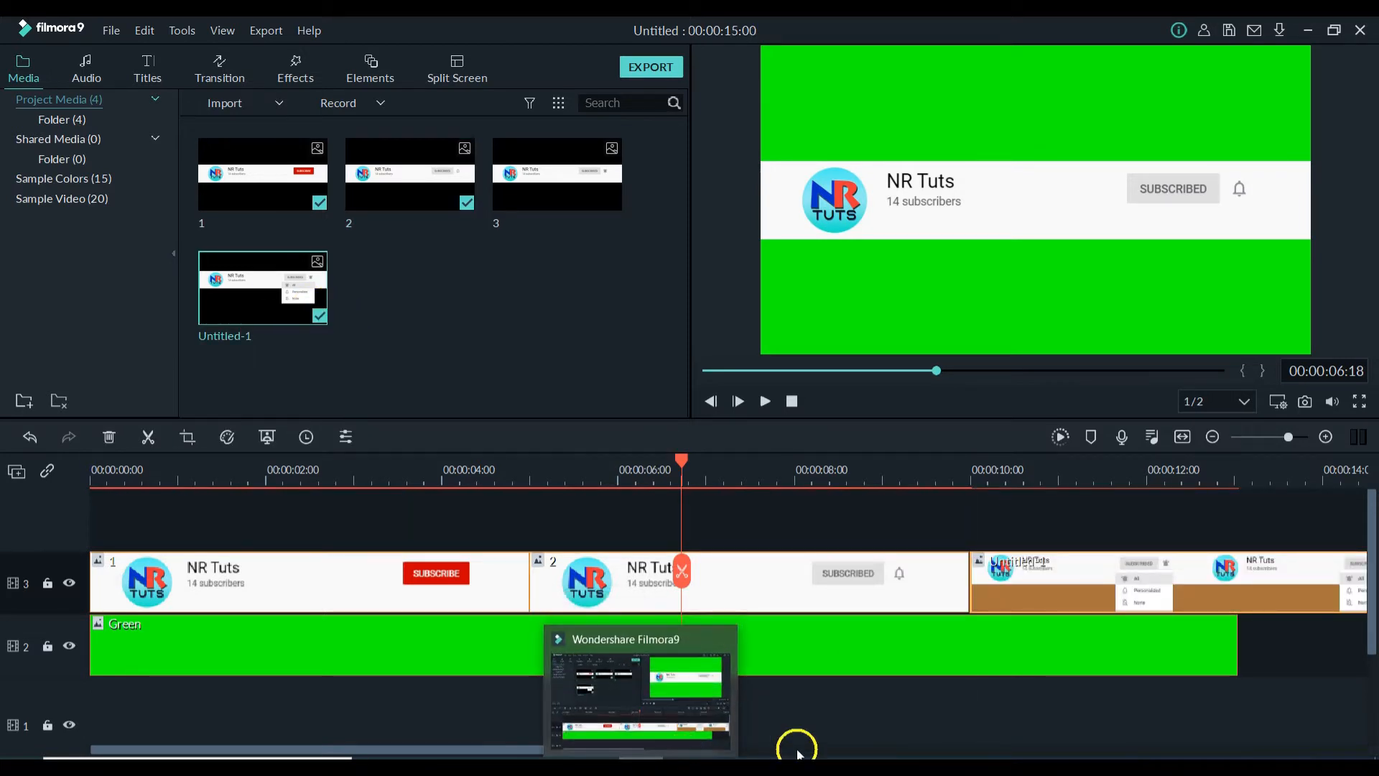
left_click_drag(680, 750, 1050, 754)
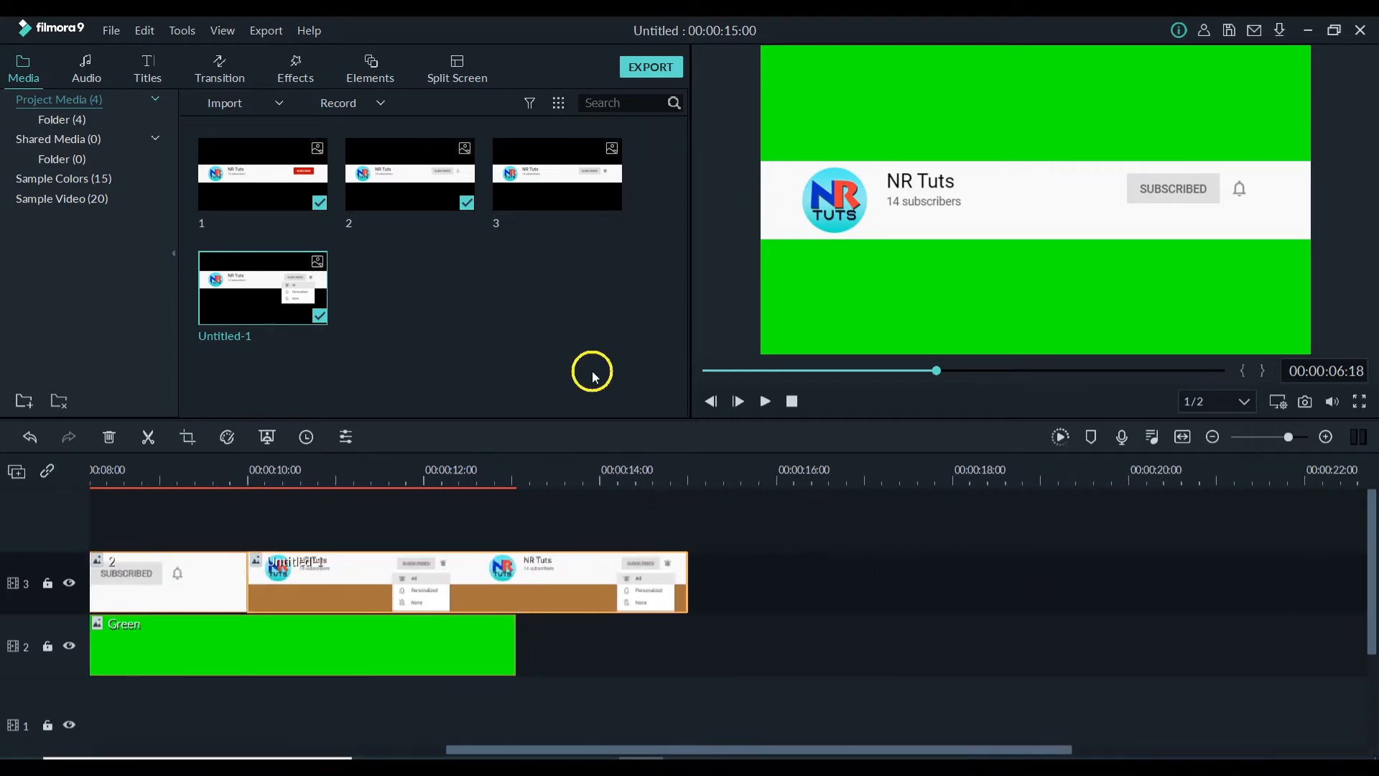
left_click_drag(583, 210, 702, 565)
left_click(598, 486)
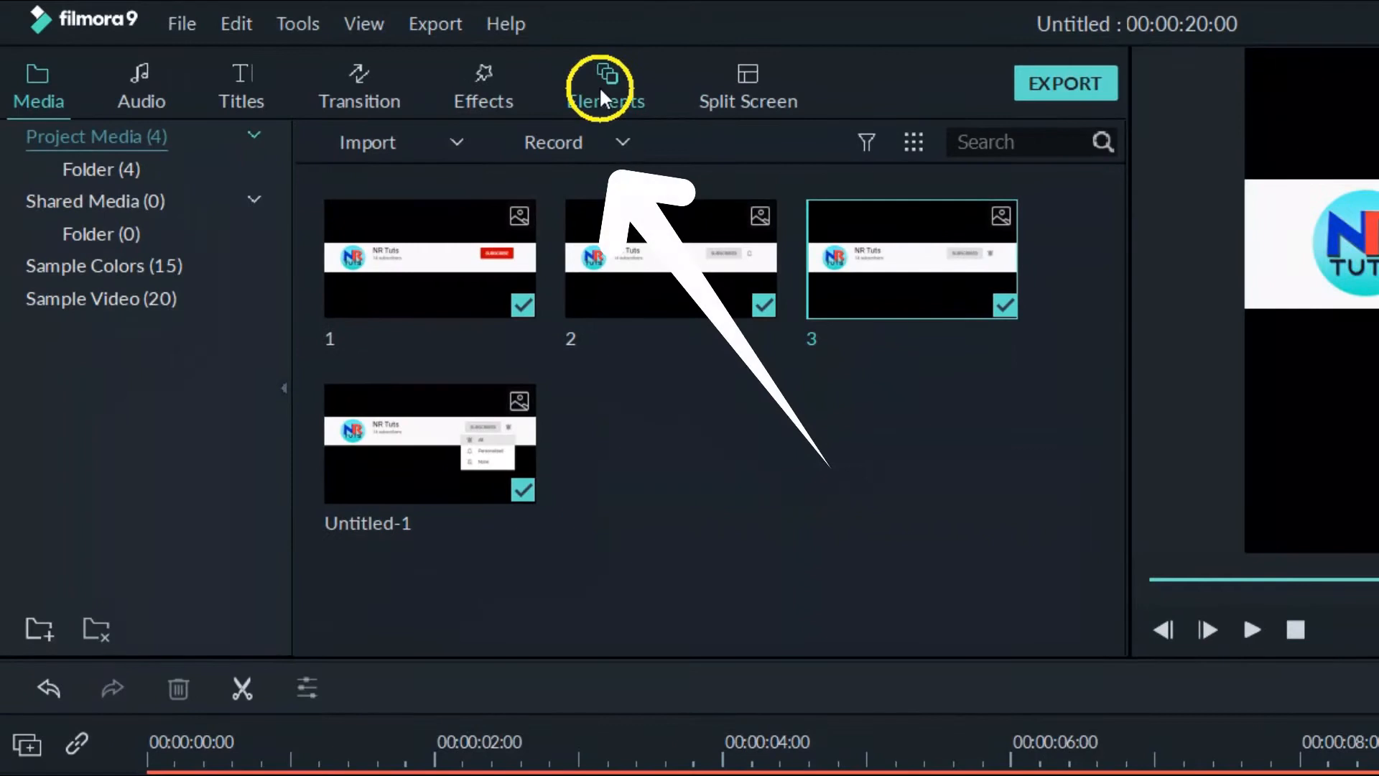
- Add the Web Element Clear 05 hand from the Web elements at the start of a track above image 1
left_click(465, 66)
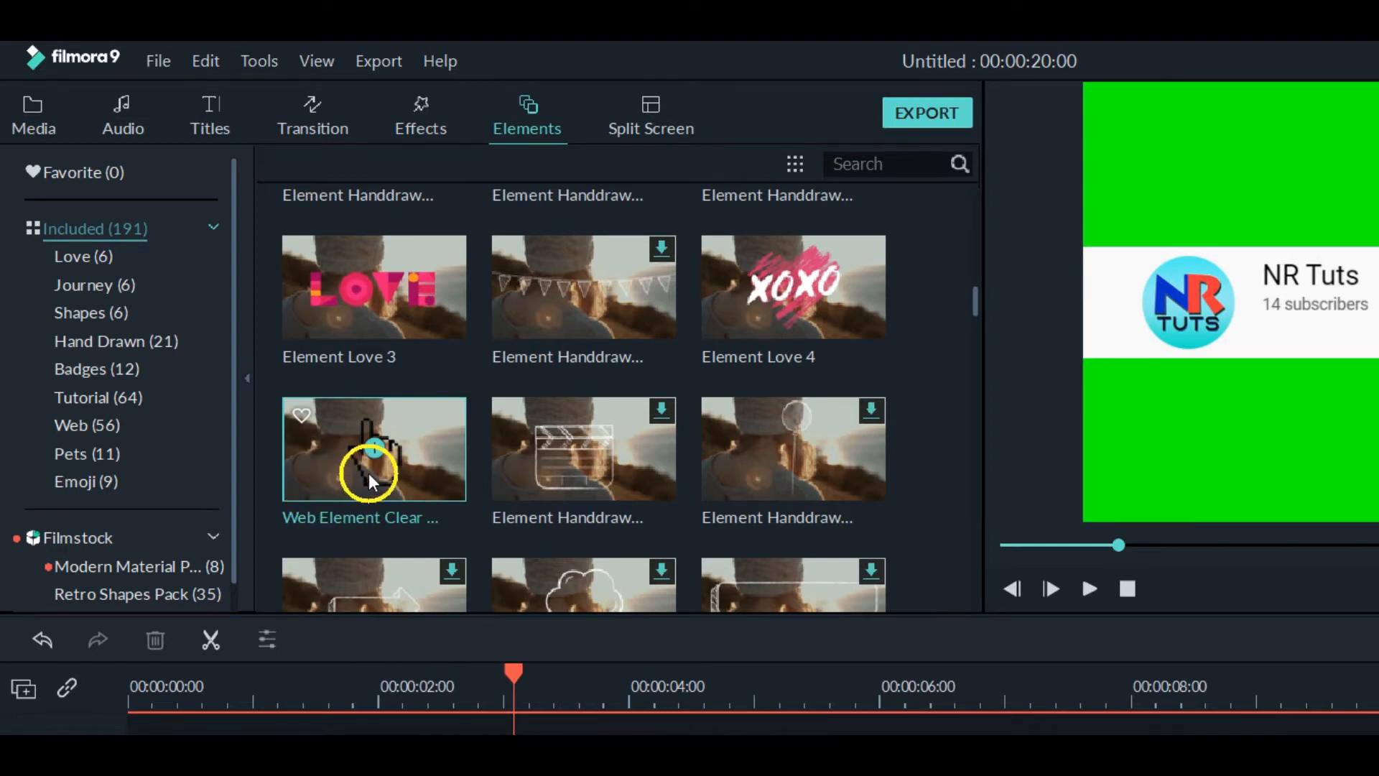
left_click(126, 423)
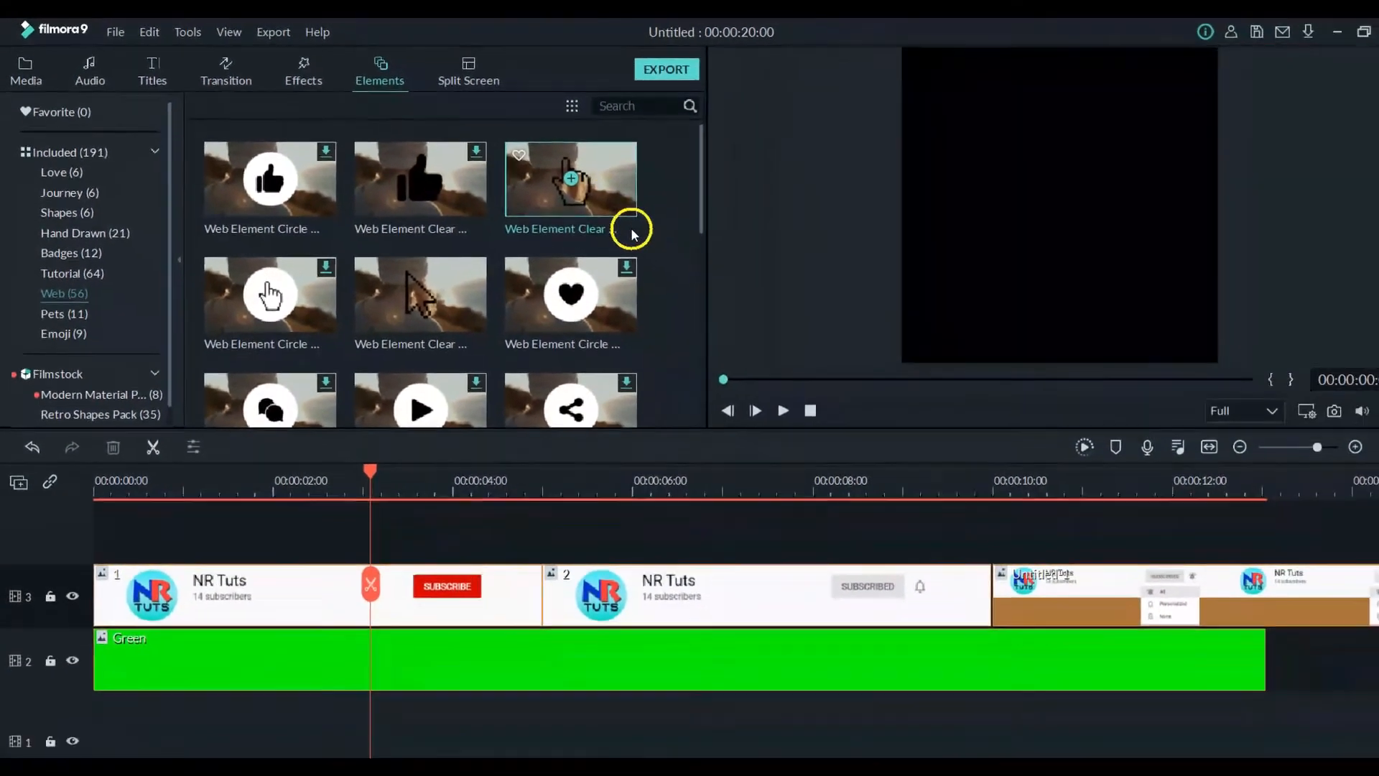
left_click_drag(617, 189, 94, 539)
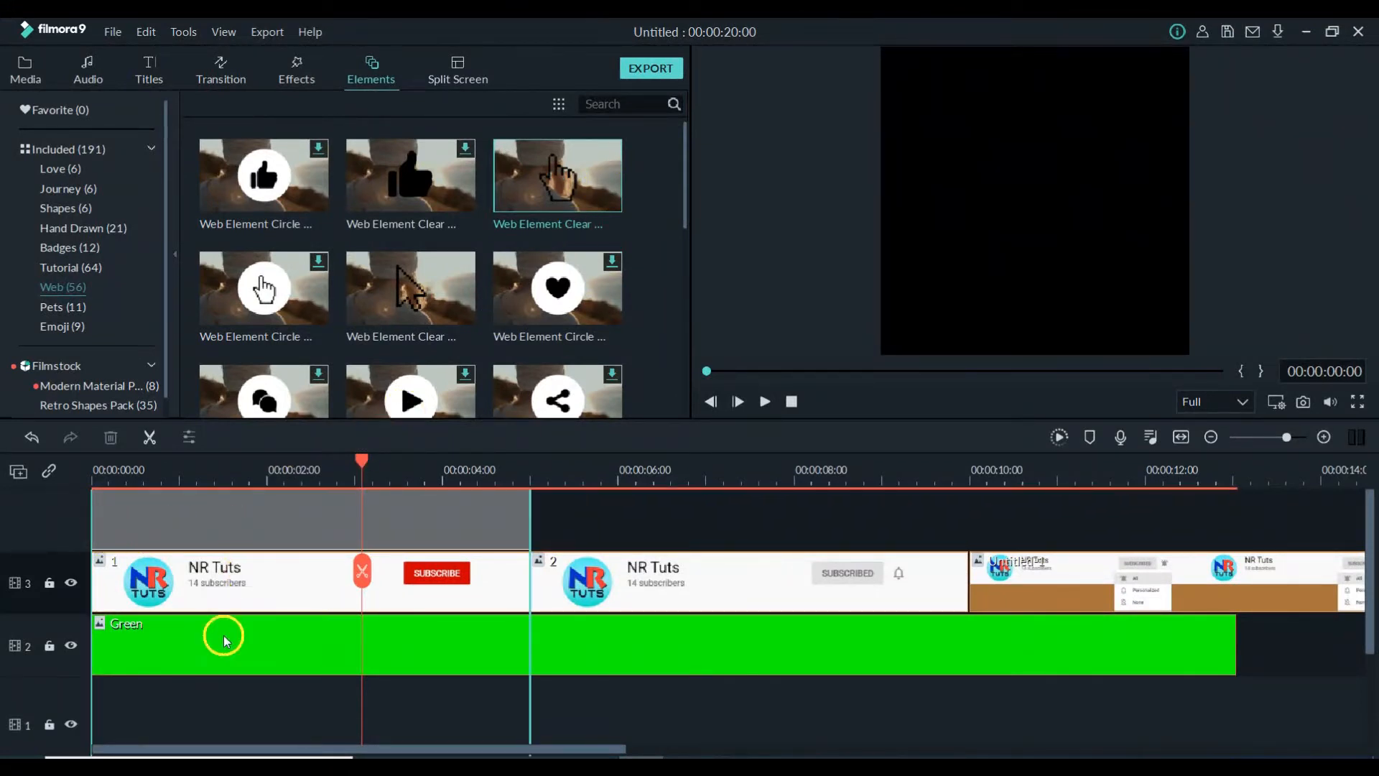
left_click_drag(223, 638, 226, 638)
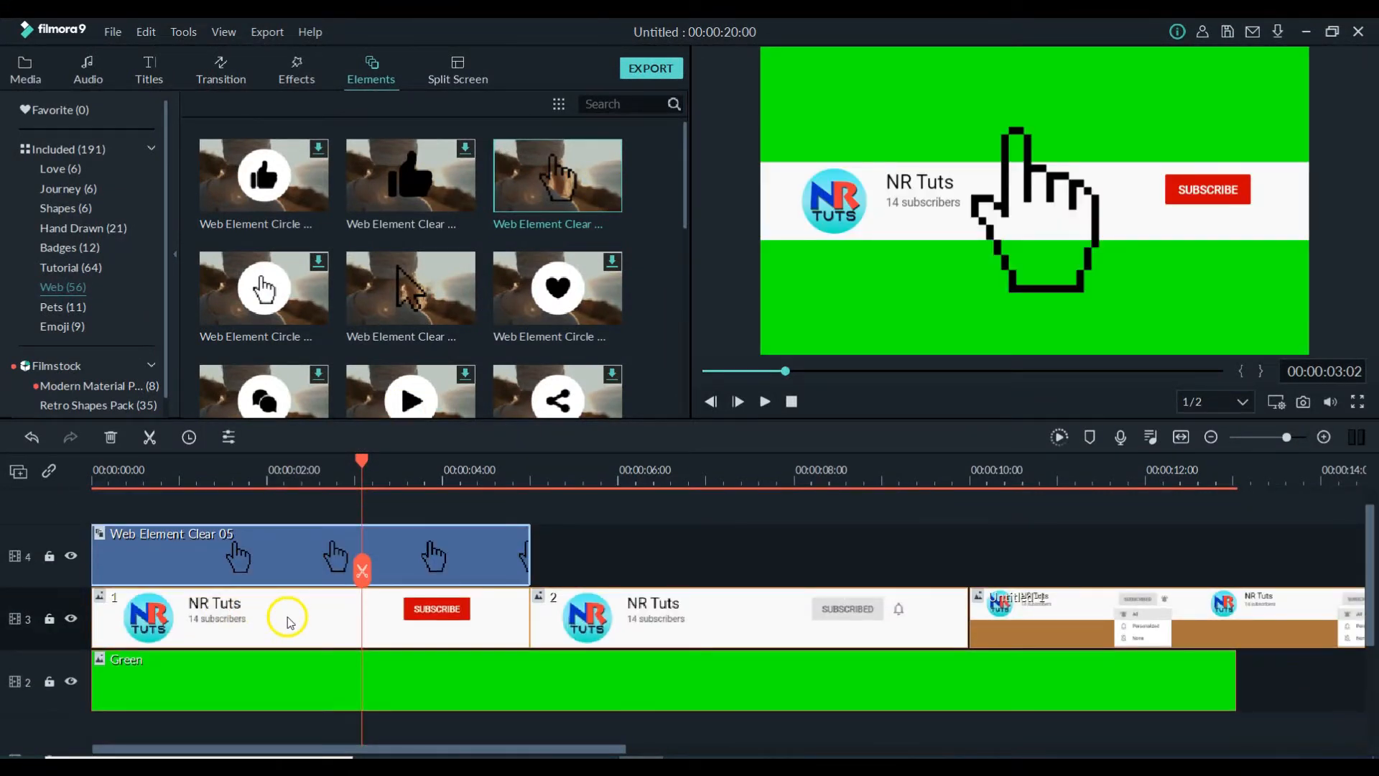
- Shrink the hand element in the preview and position it over the red Subscribe button
left_click(99, 477)
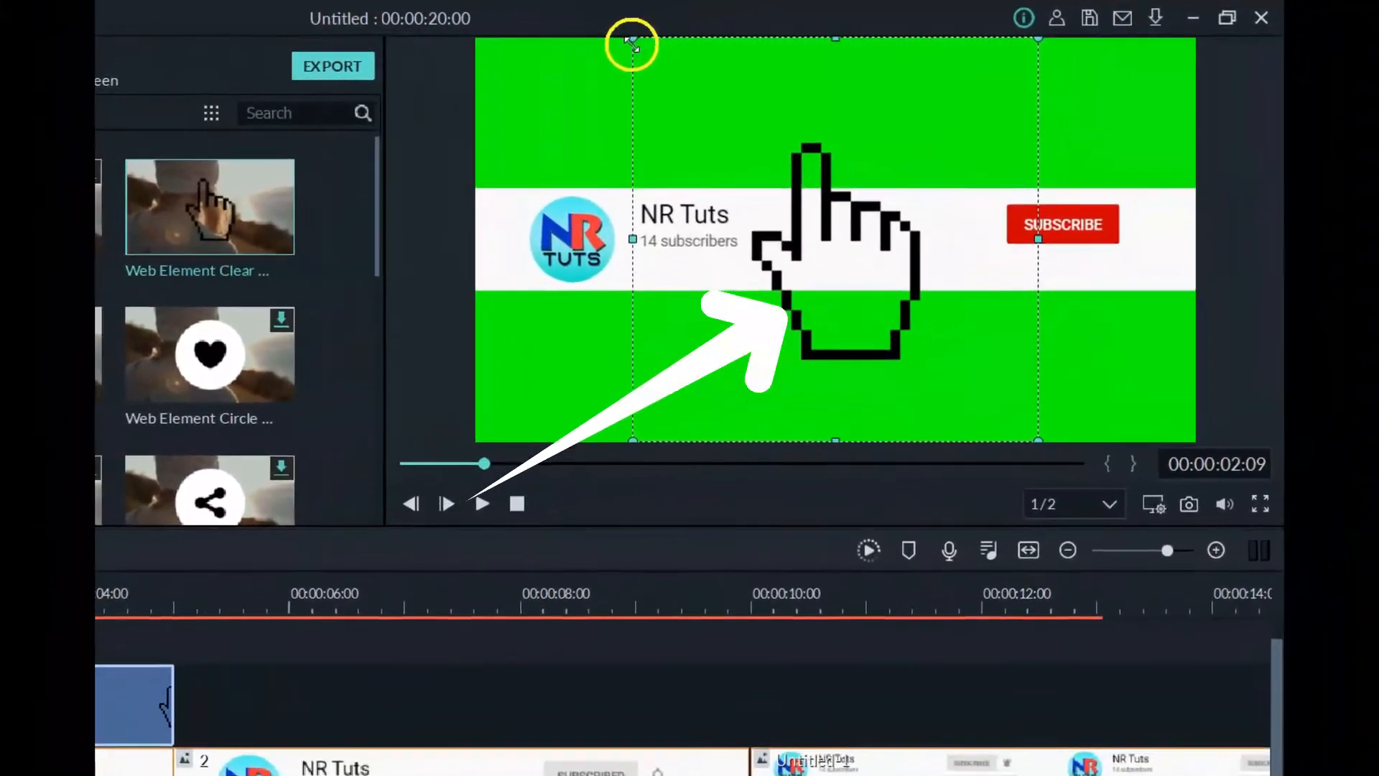
left_click_drag(755, 33, 953, 267)
left_click_drag(809, 304, 865, 377)
left_click_drag(960, 406, 1063, 284)
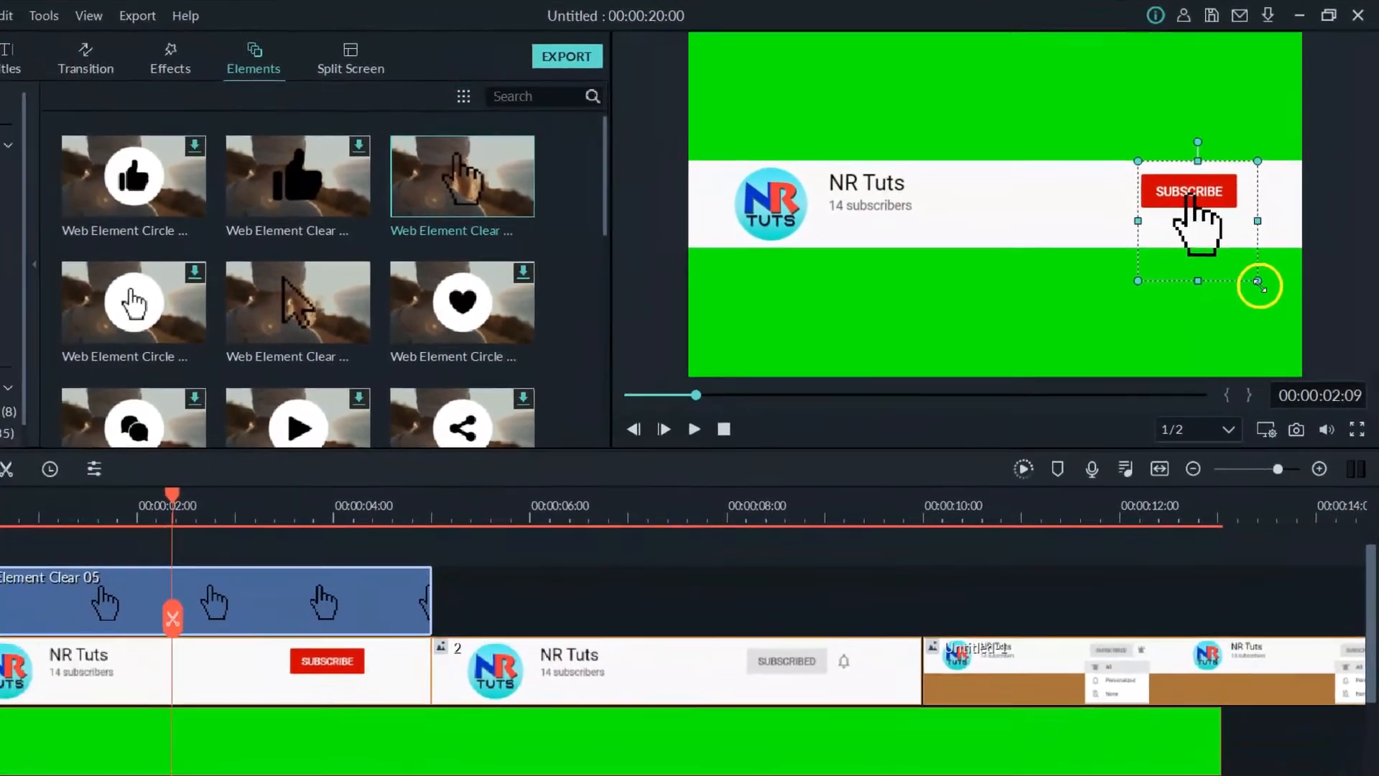
left_click_drag(1259, 284, 1215, 231)
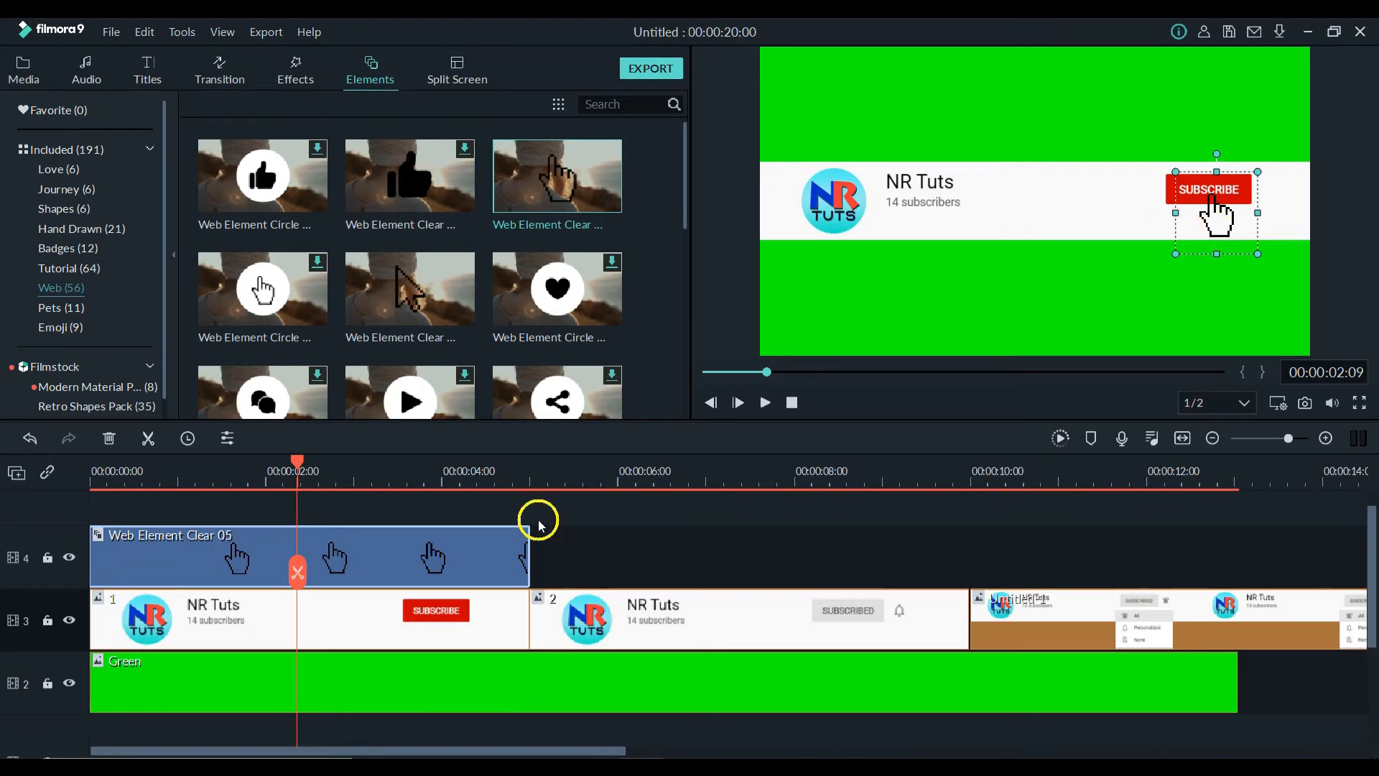
- Play from the start until the hand reaches Subscribe, split the hand clip just after two seconds and delete its remainder
left_click(115, 468)
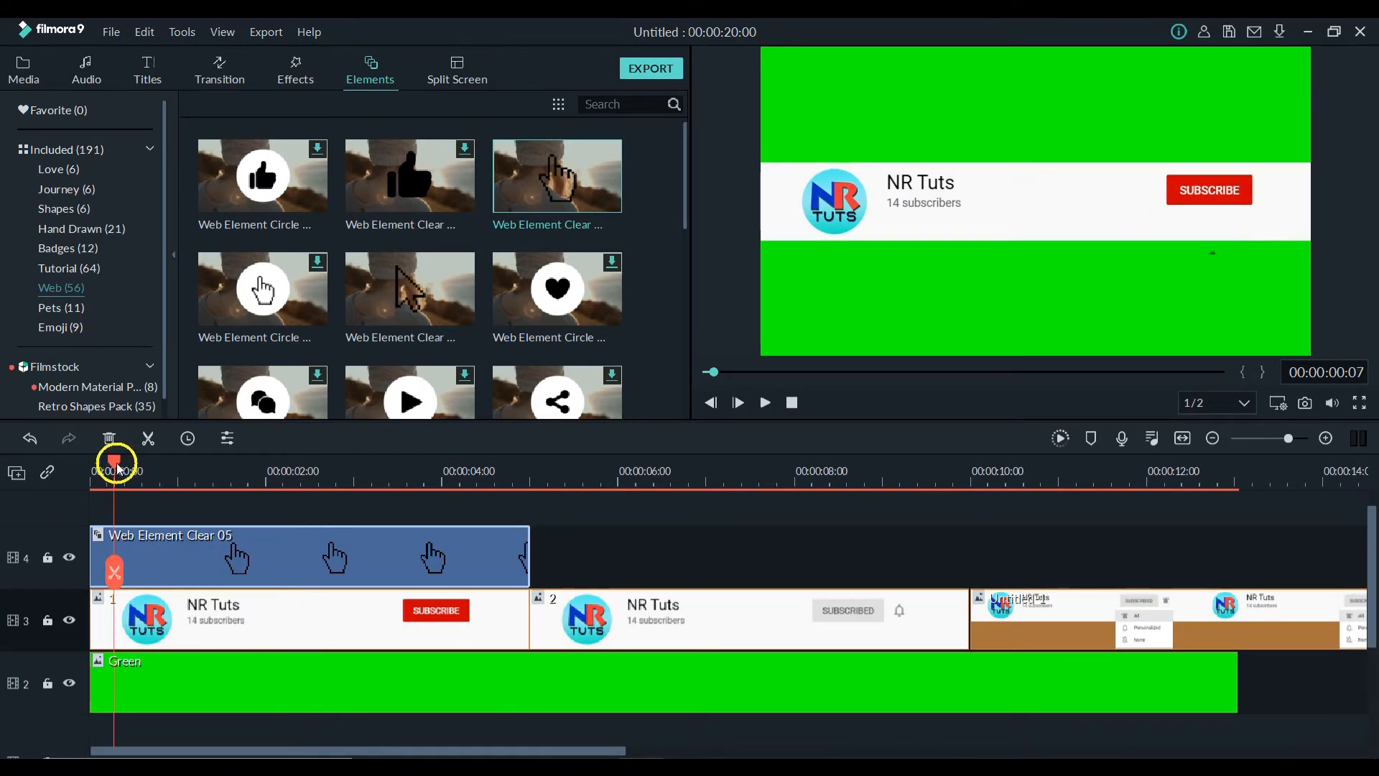
left_click_drag(117, 467, 89, 470)
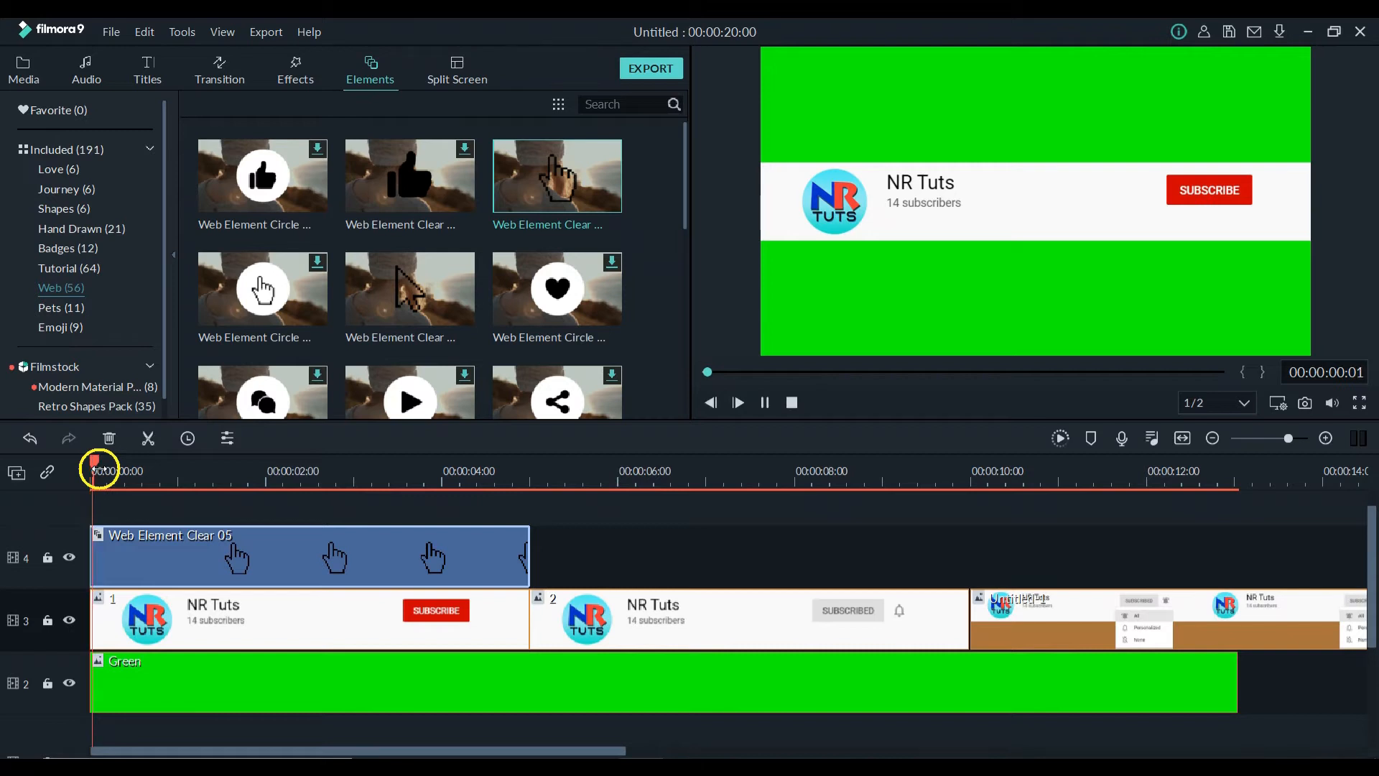
key("space")
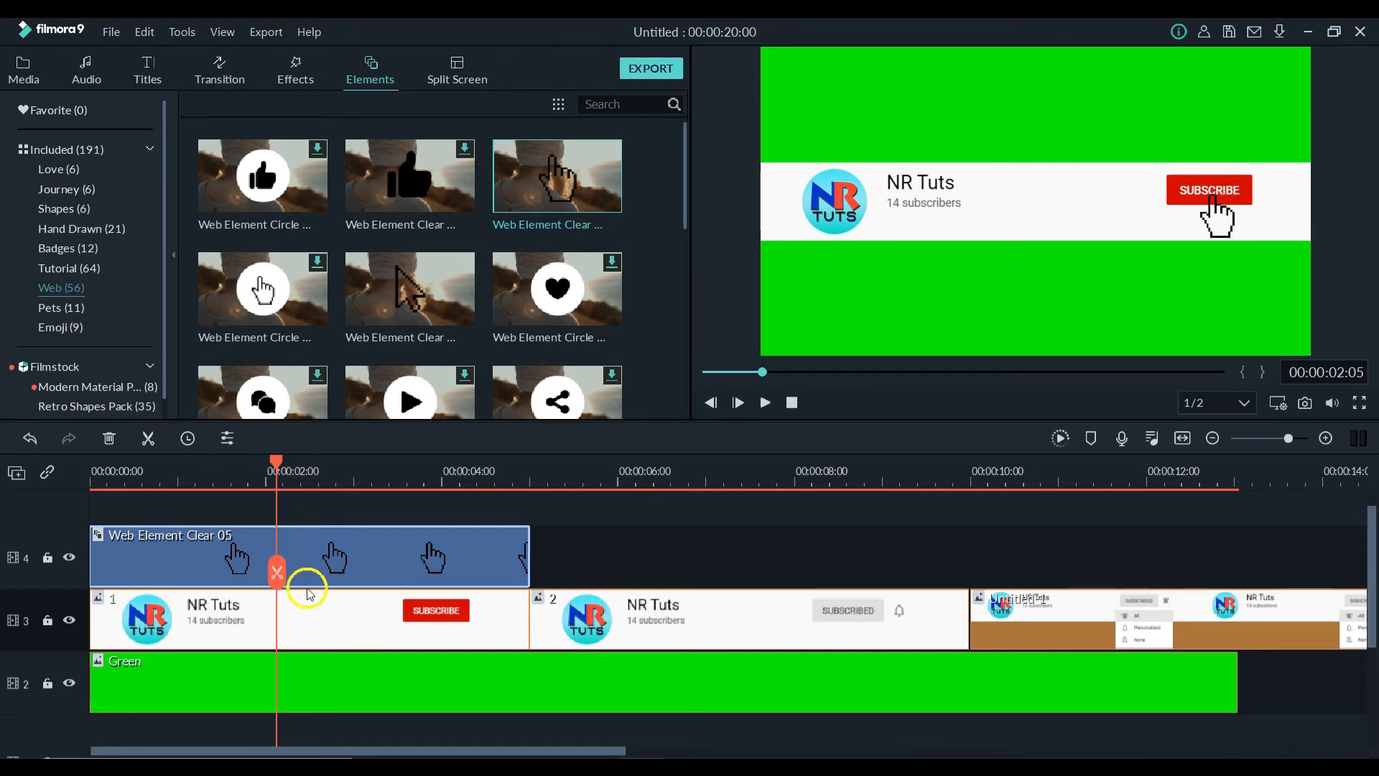
left_click(277, 575)
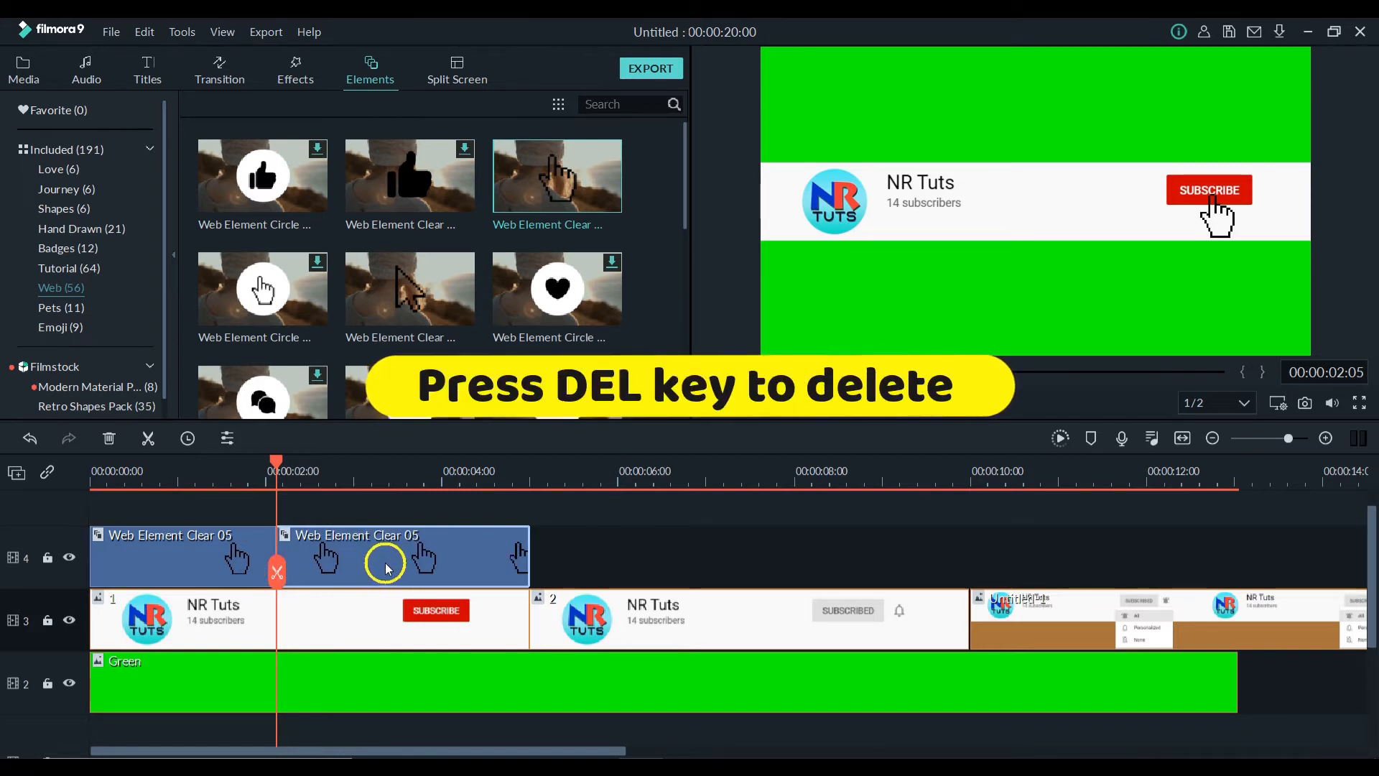
key("Delete")
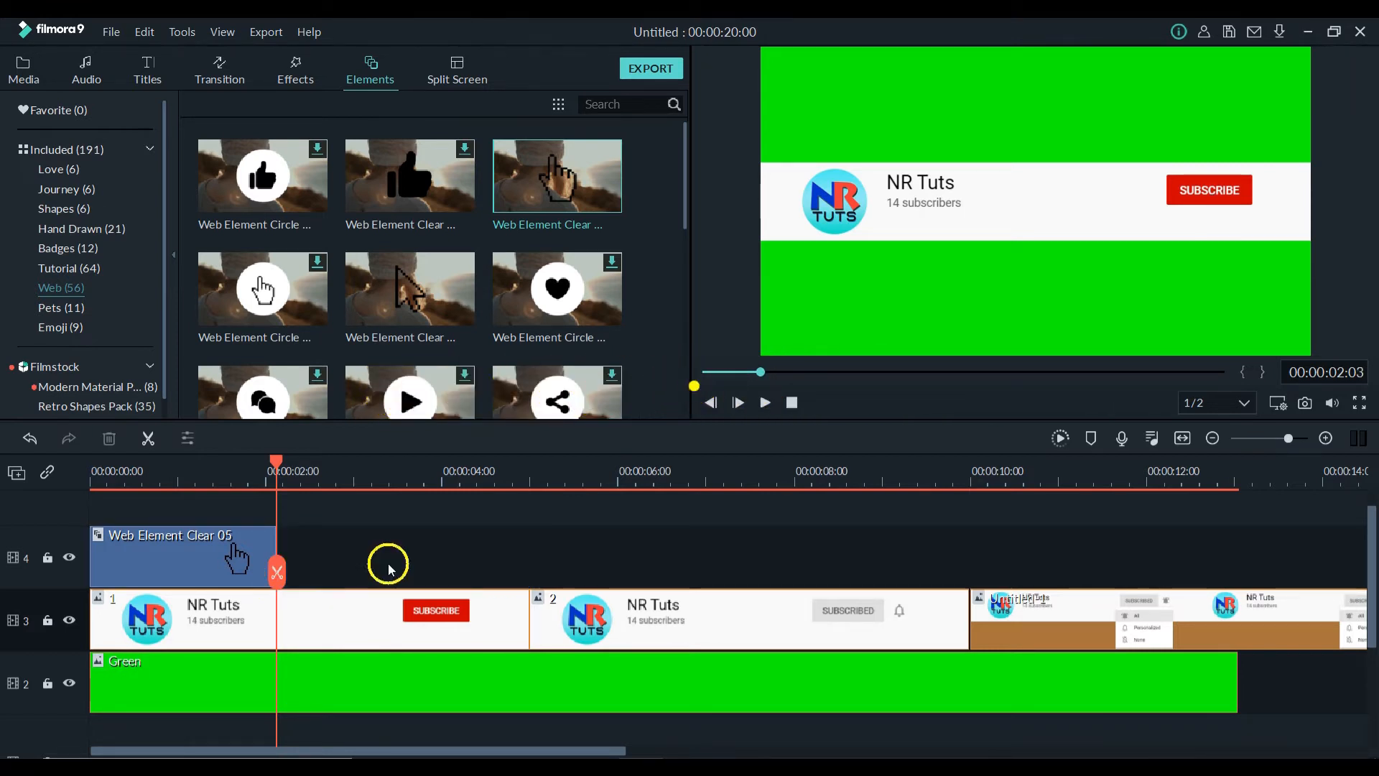
- Split image 1 at the end of the hand clip and delete its second part so image 2 follows directly
left_click(369, 631)
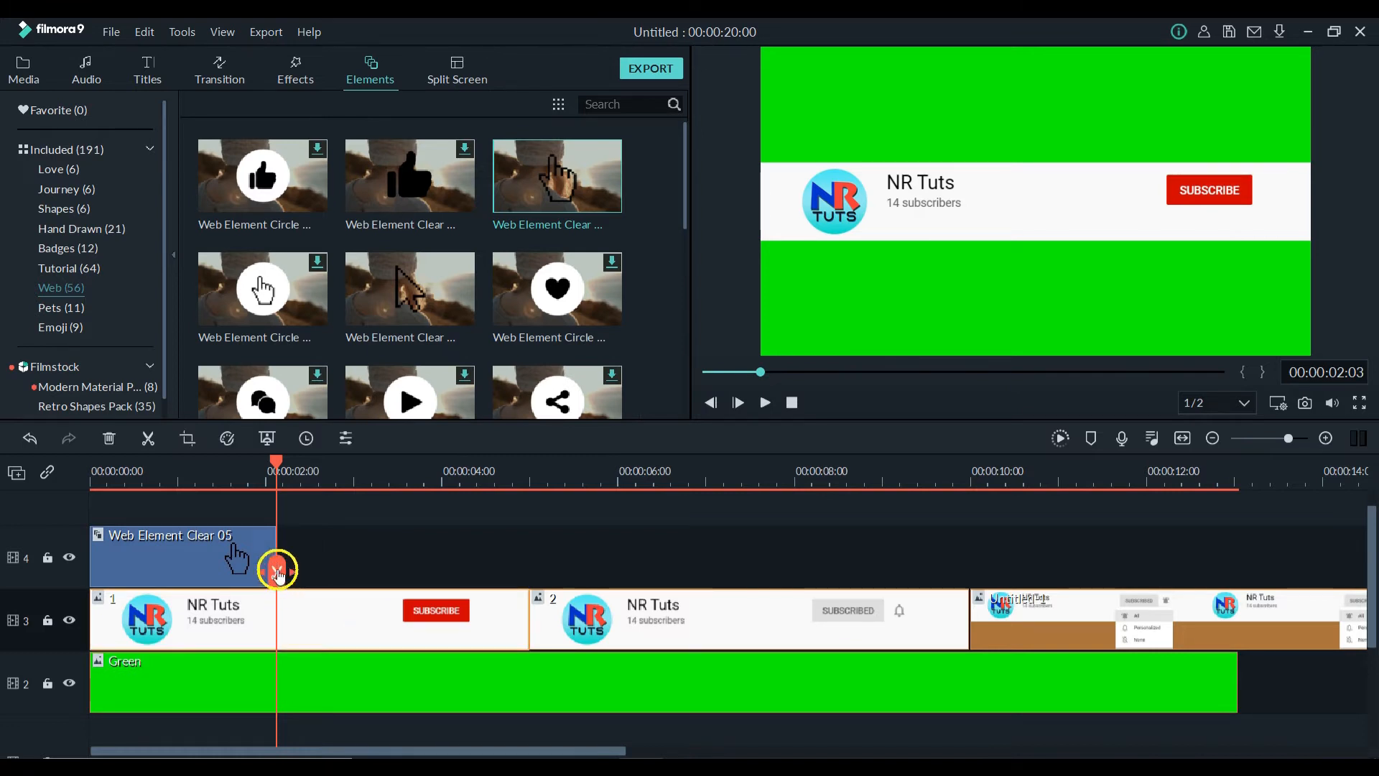
left_click(277, 574)
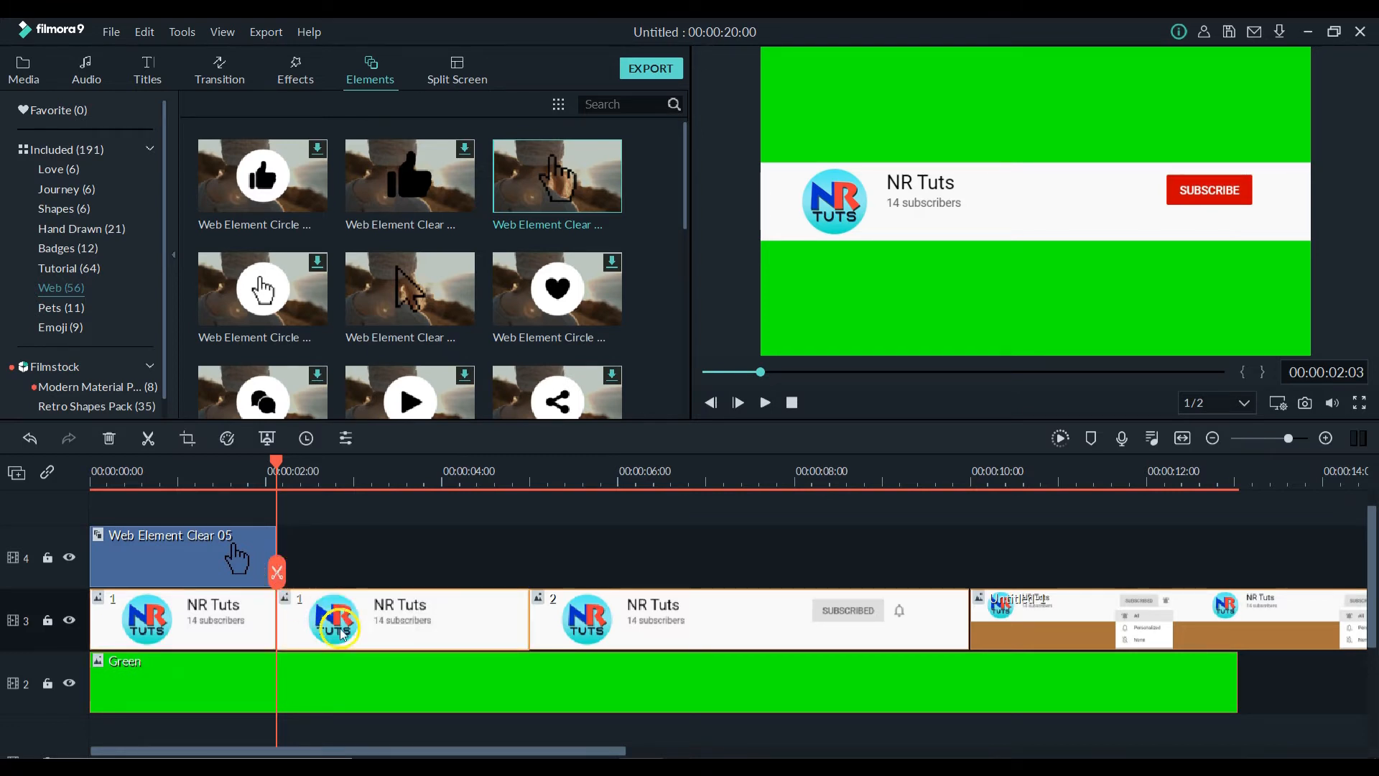
key("Delete")
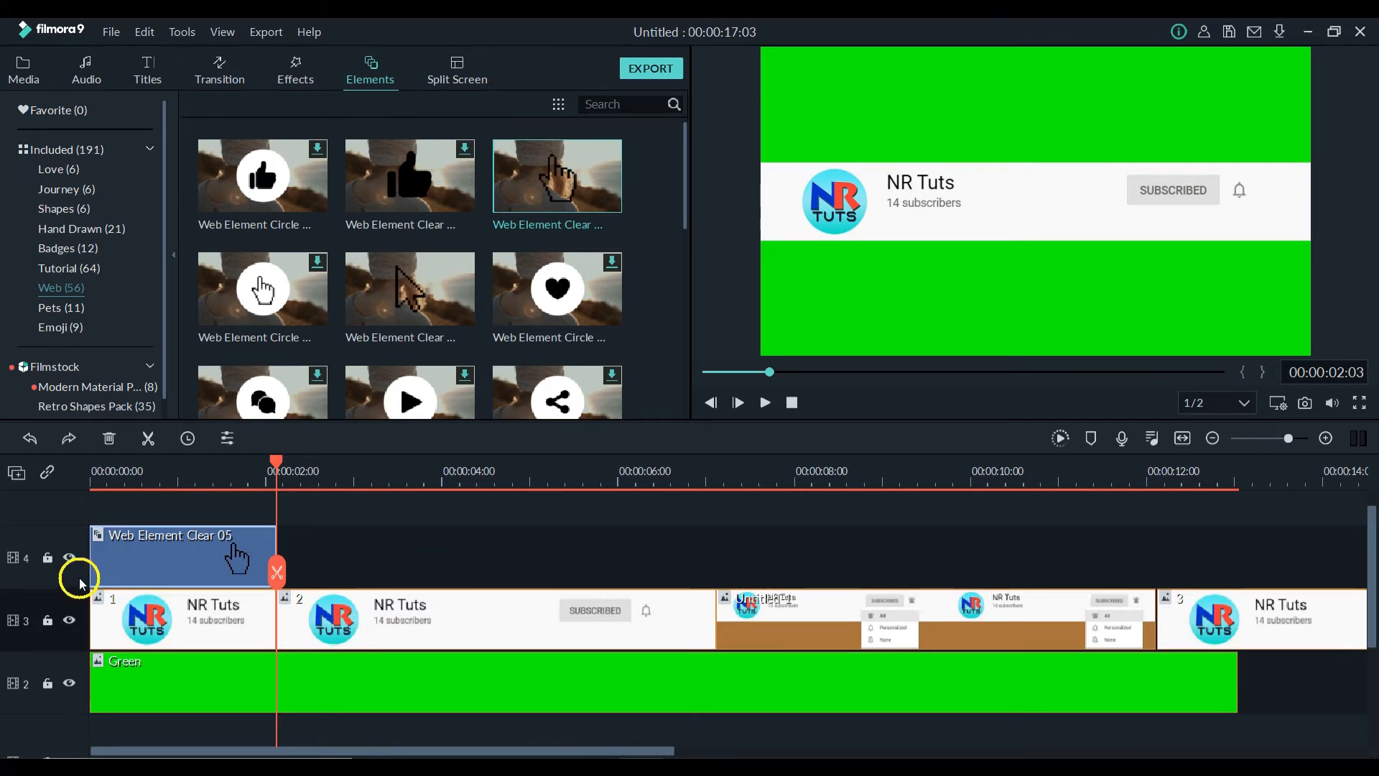
left_click(79, 582)
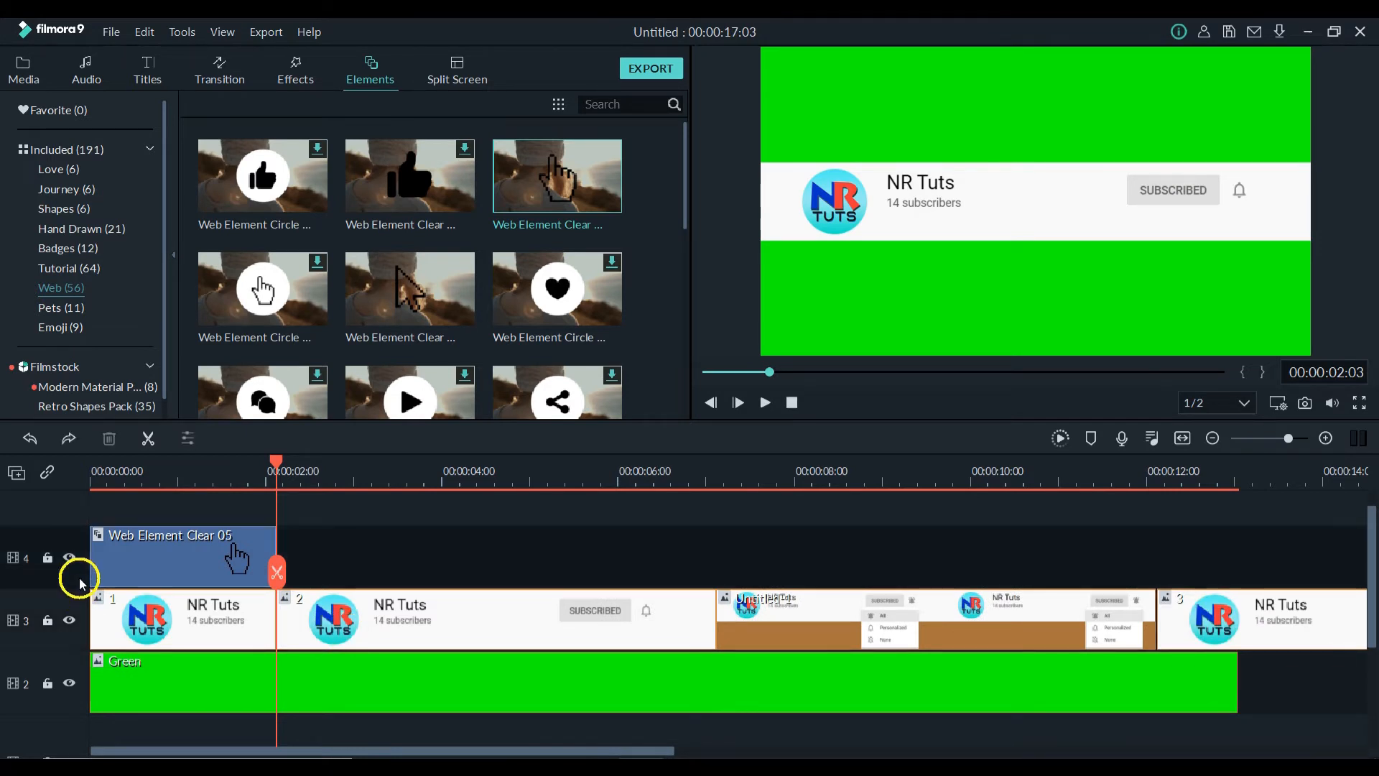
- Paste a copy of the hand clip directly after the first one, above image 2, and play that section
key("ctrl+v")
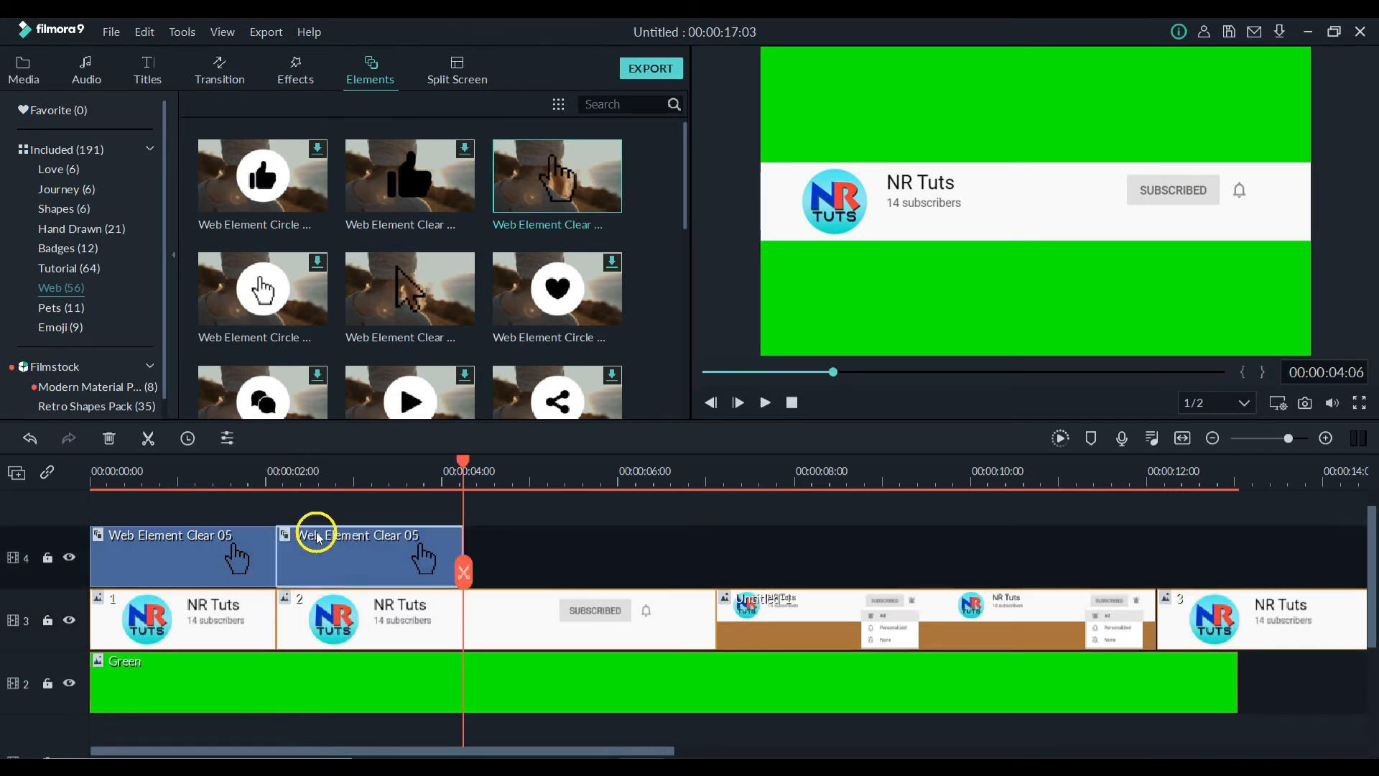
left_click(272, 474)
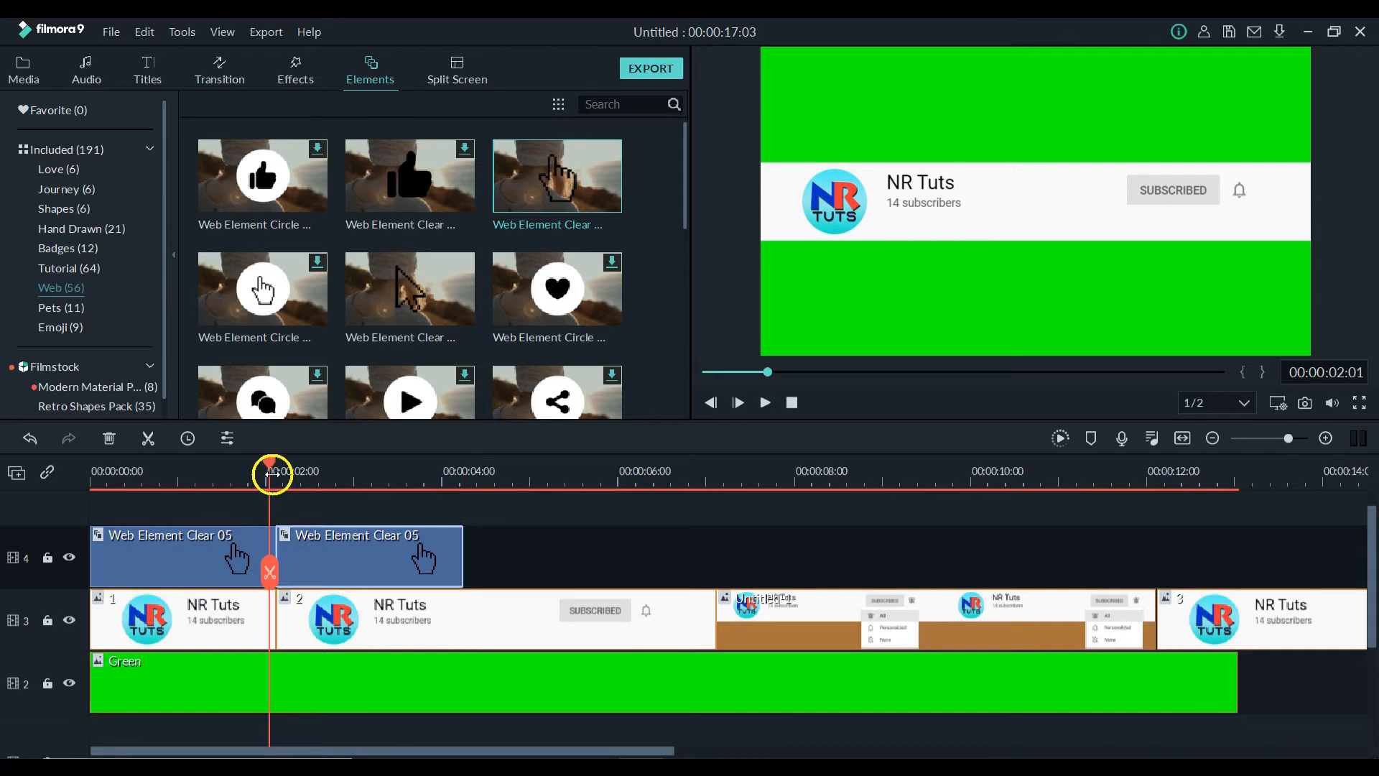
key("space")
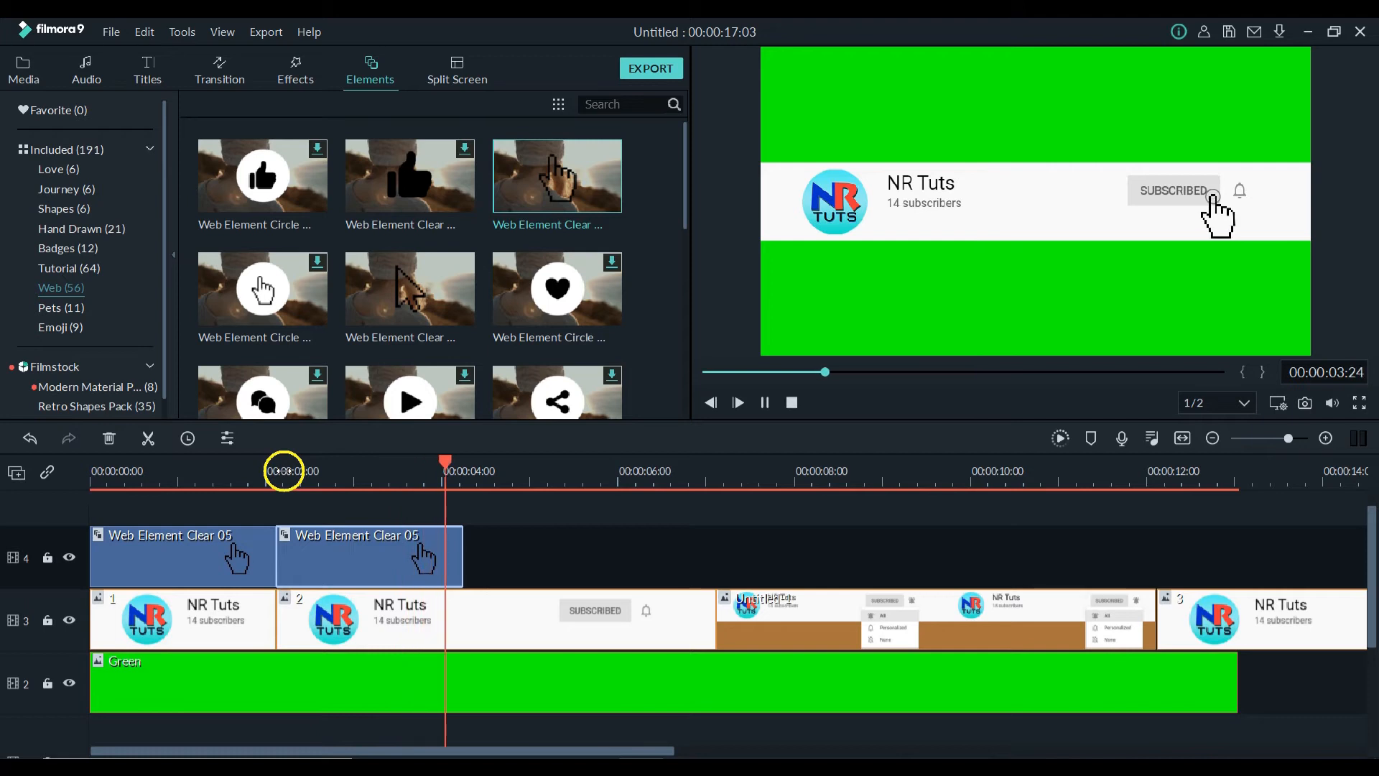
key("space")
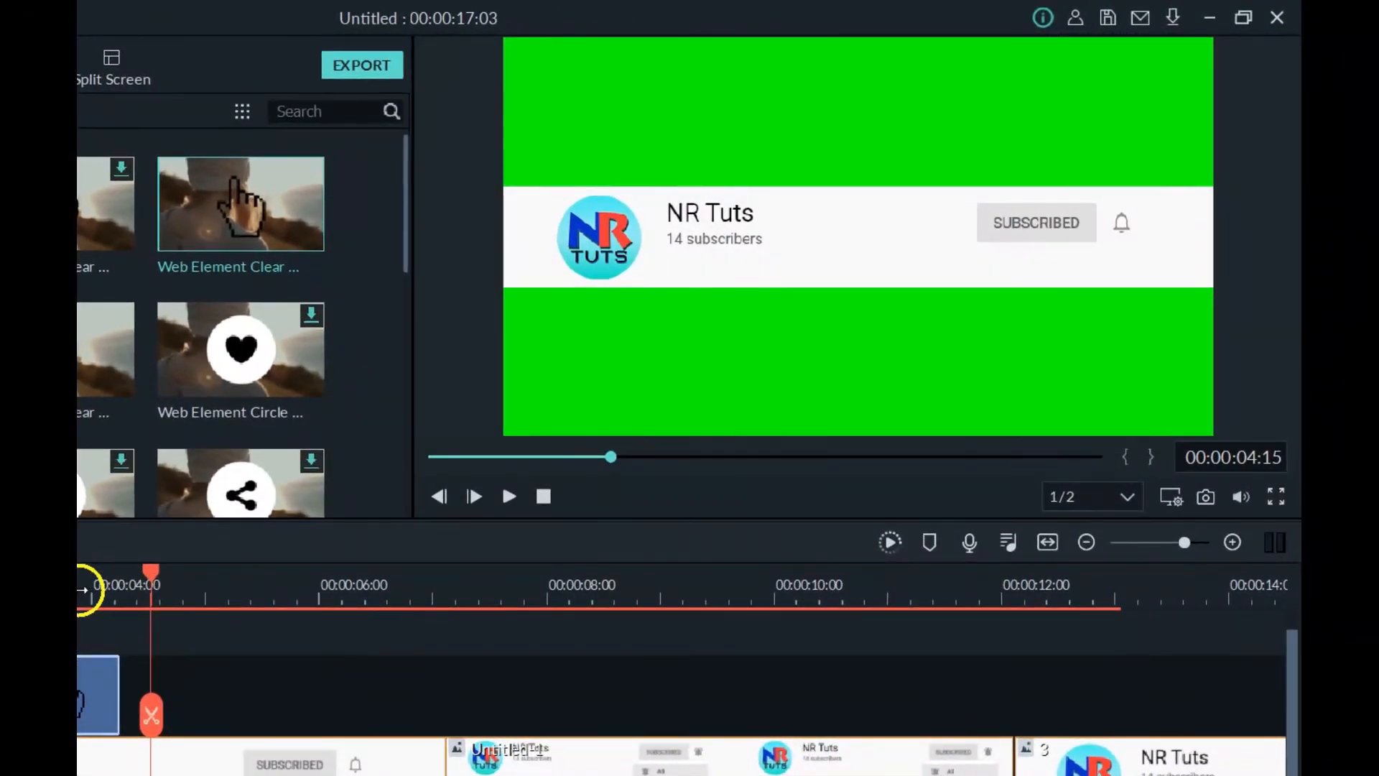
- Move the second hand in the preview so it points at the bell icon, and play back its section
left_click(251, 529)
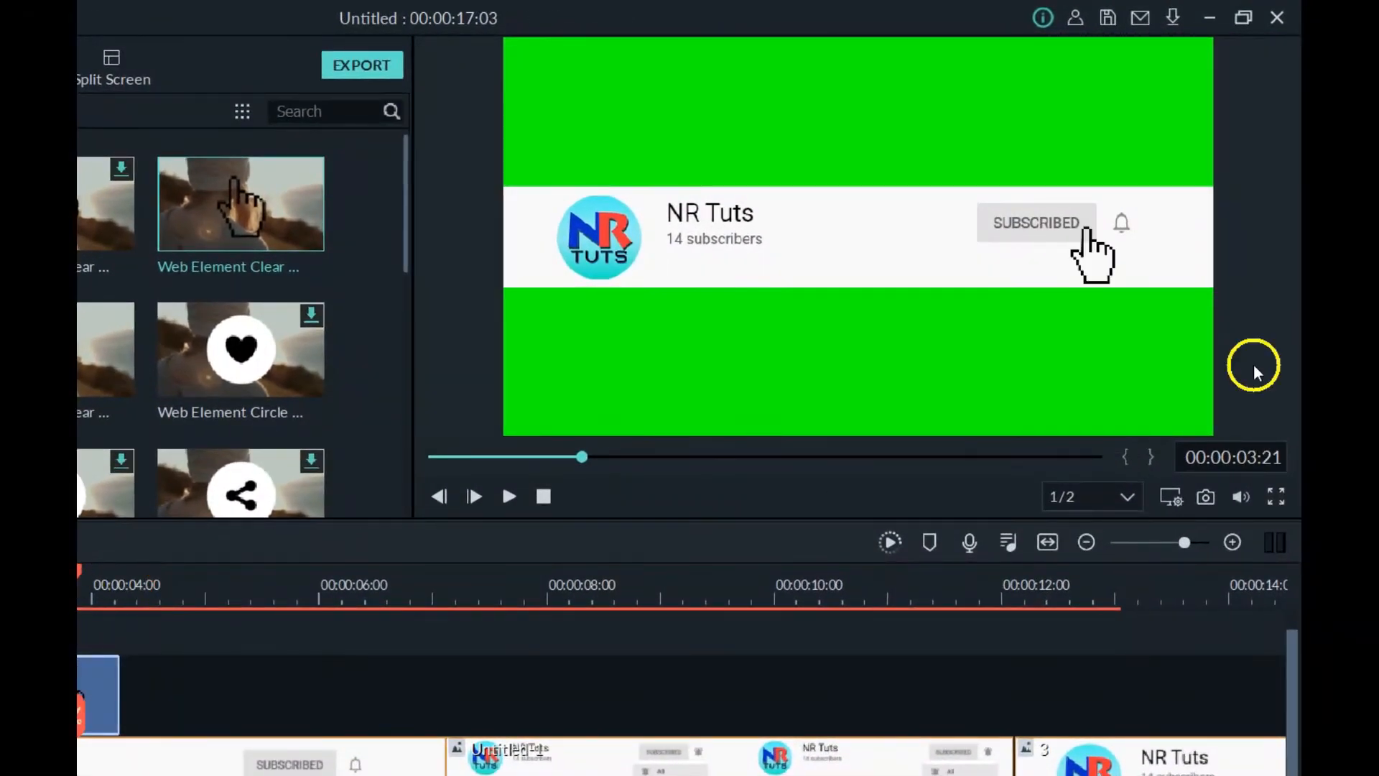
left_click(1090, 280)
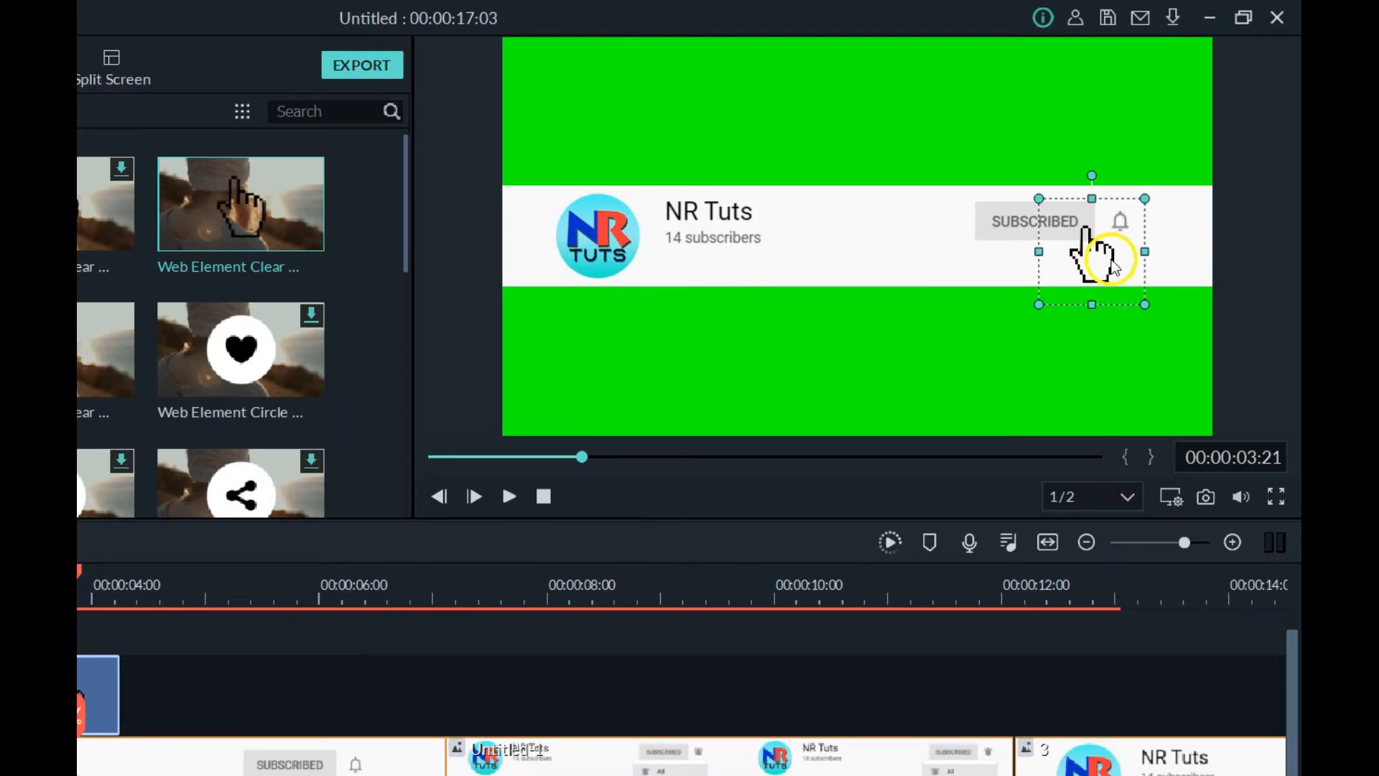
left_click_drag(1089, 275, 1126, 265)
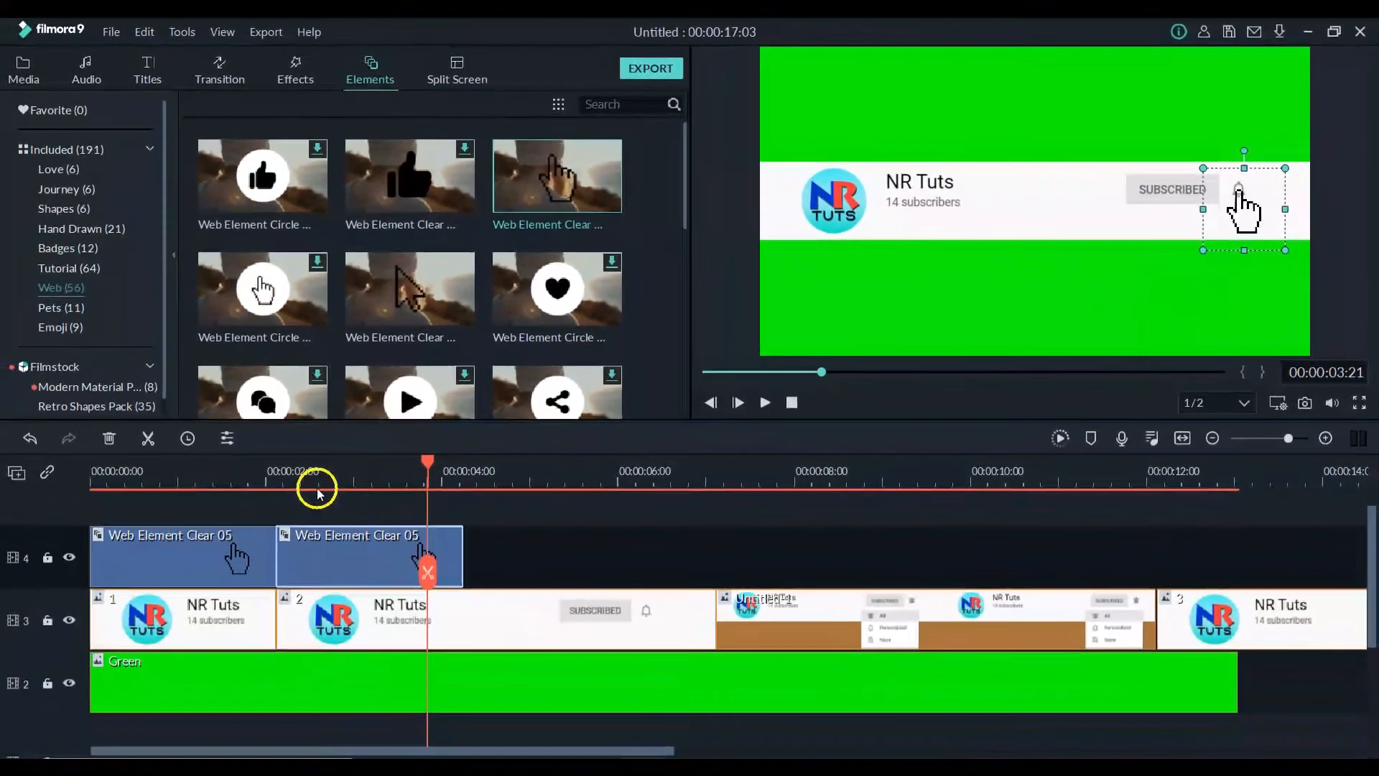
left_click(245, 473)
key("space")
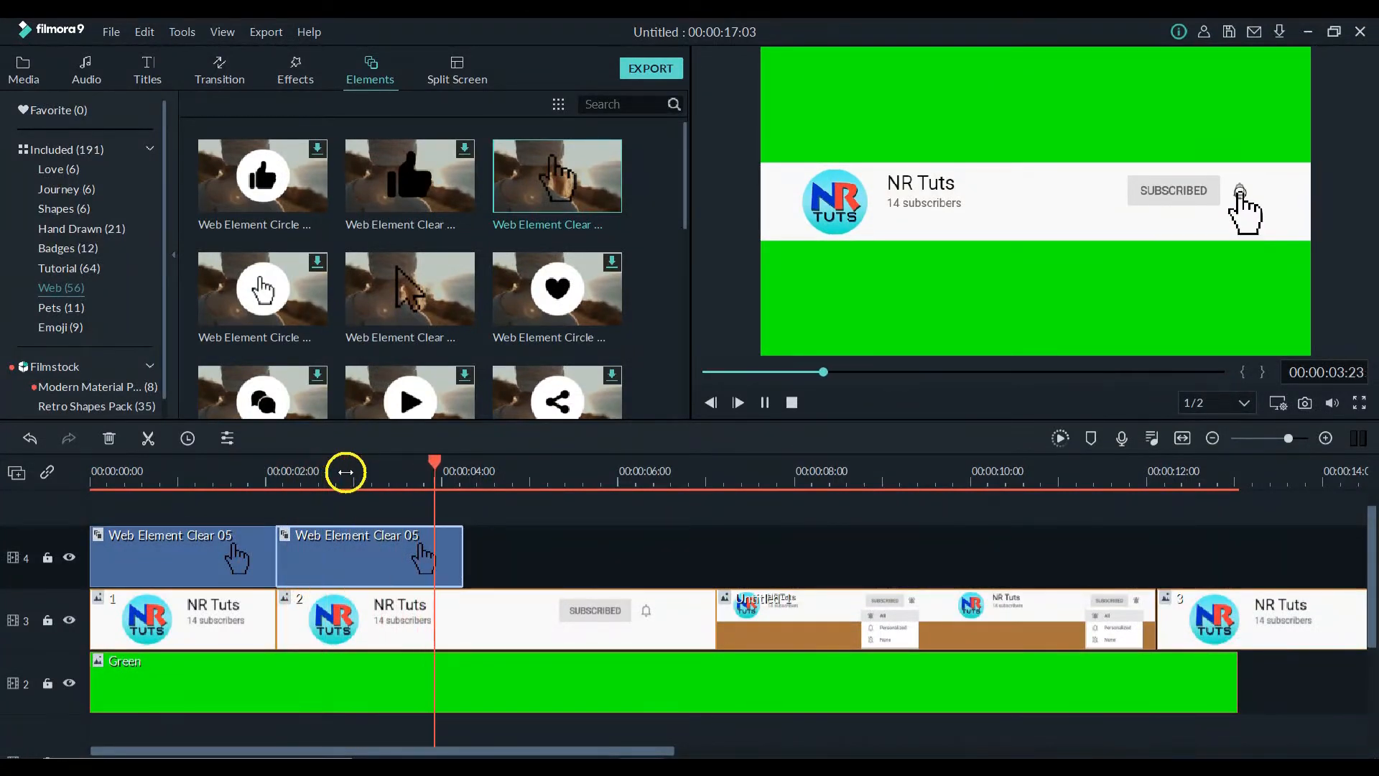
key("space")
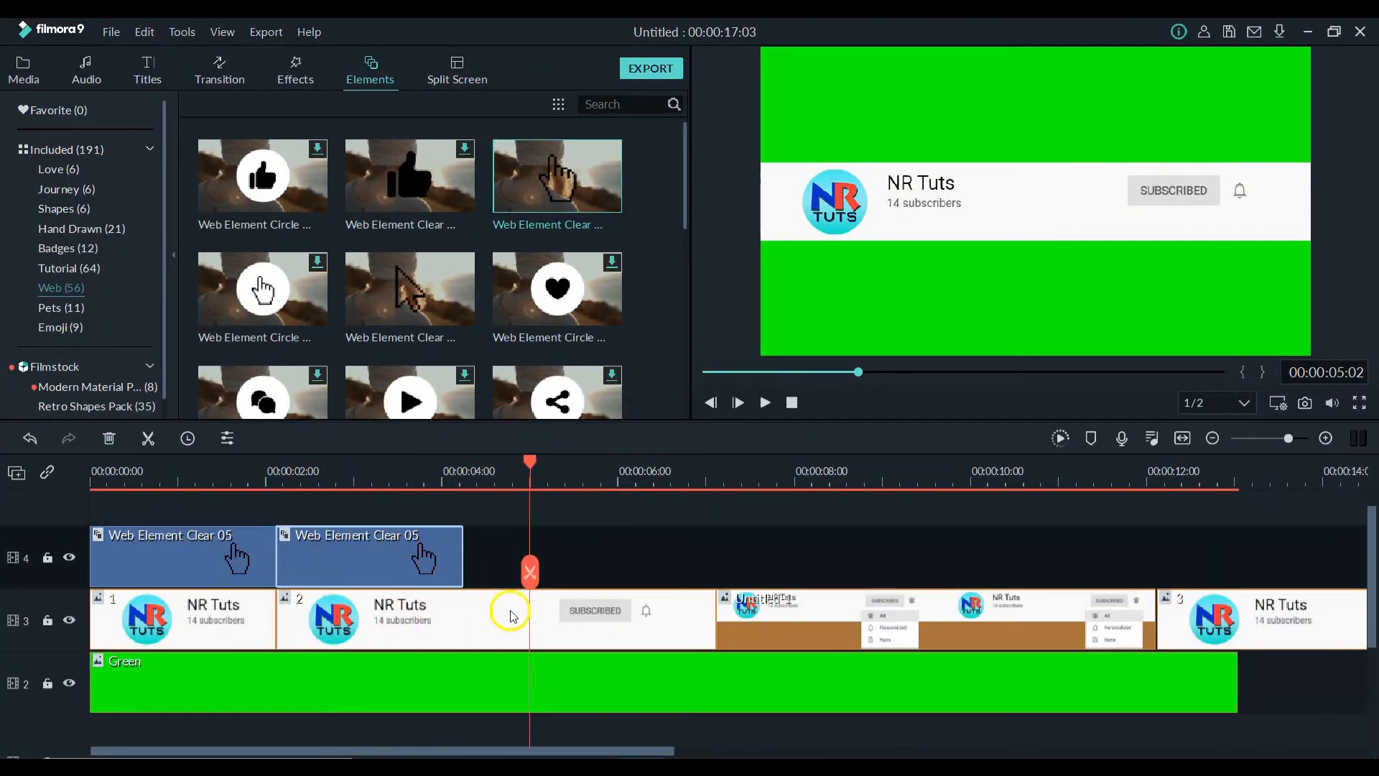
- Split image 2 at the end of the second hand clip and delete its remainder so the notification-menu image follows directly
left_click(482, 624)
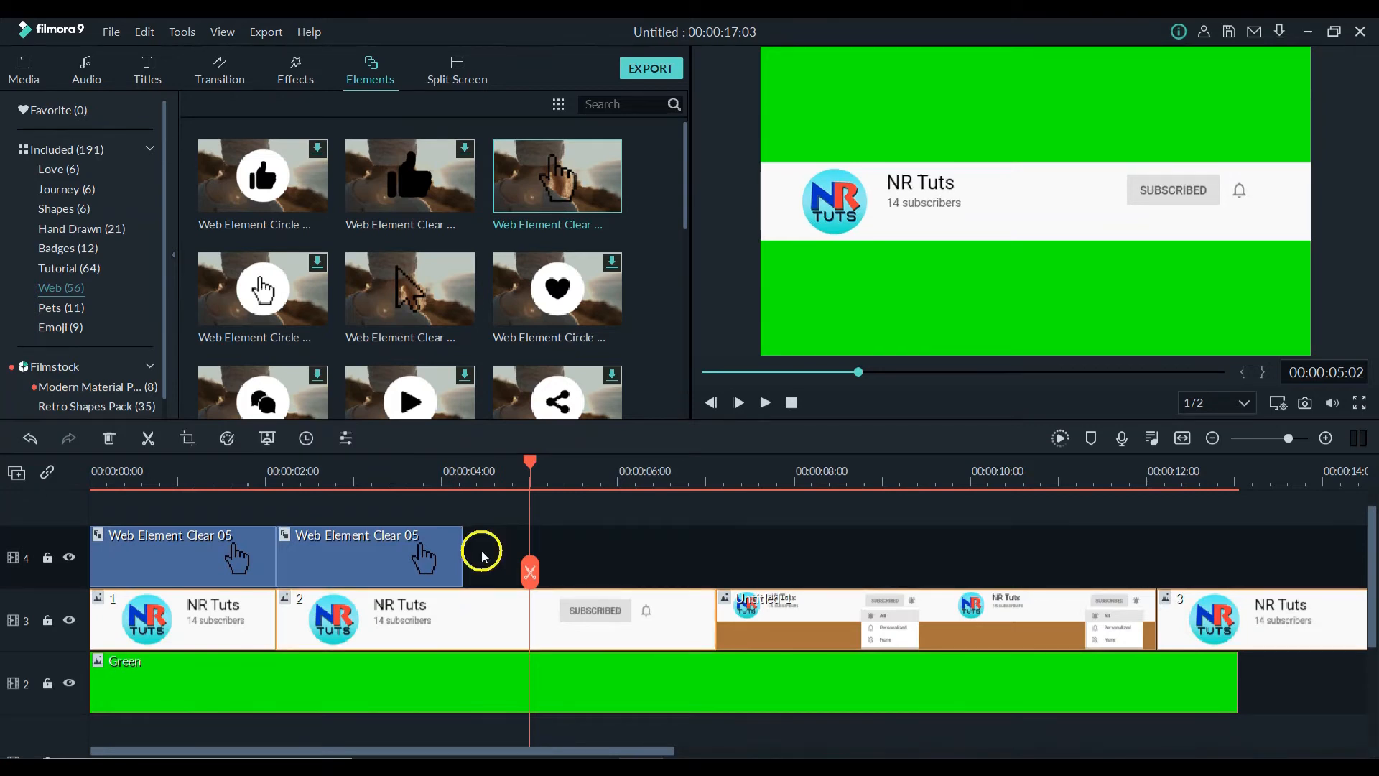
left_click(470, 488)
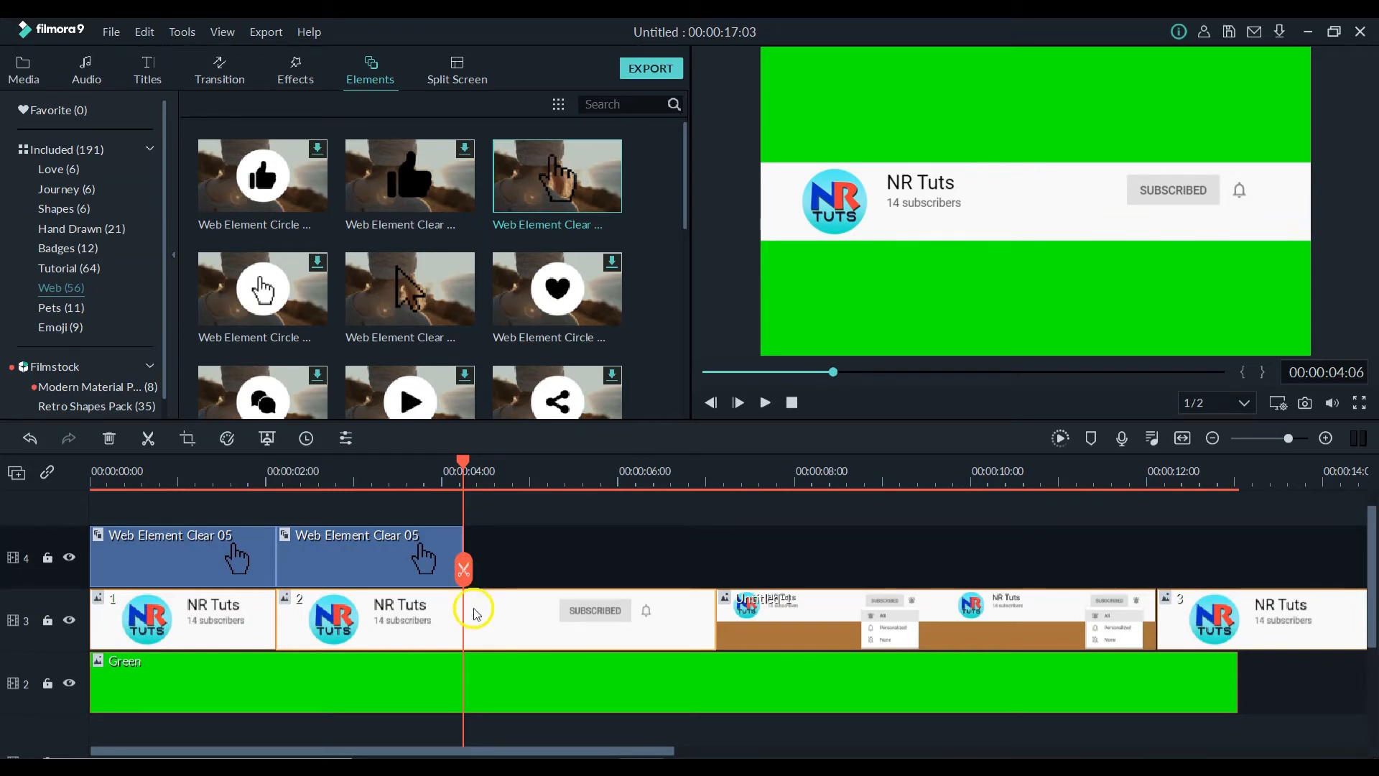
left_click(463, 574)
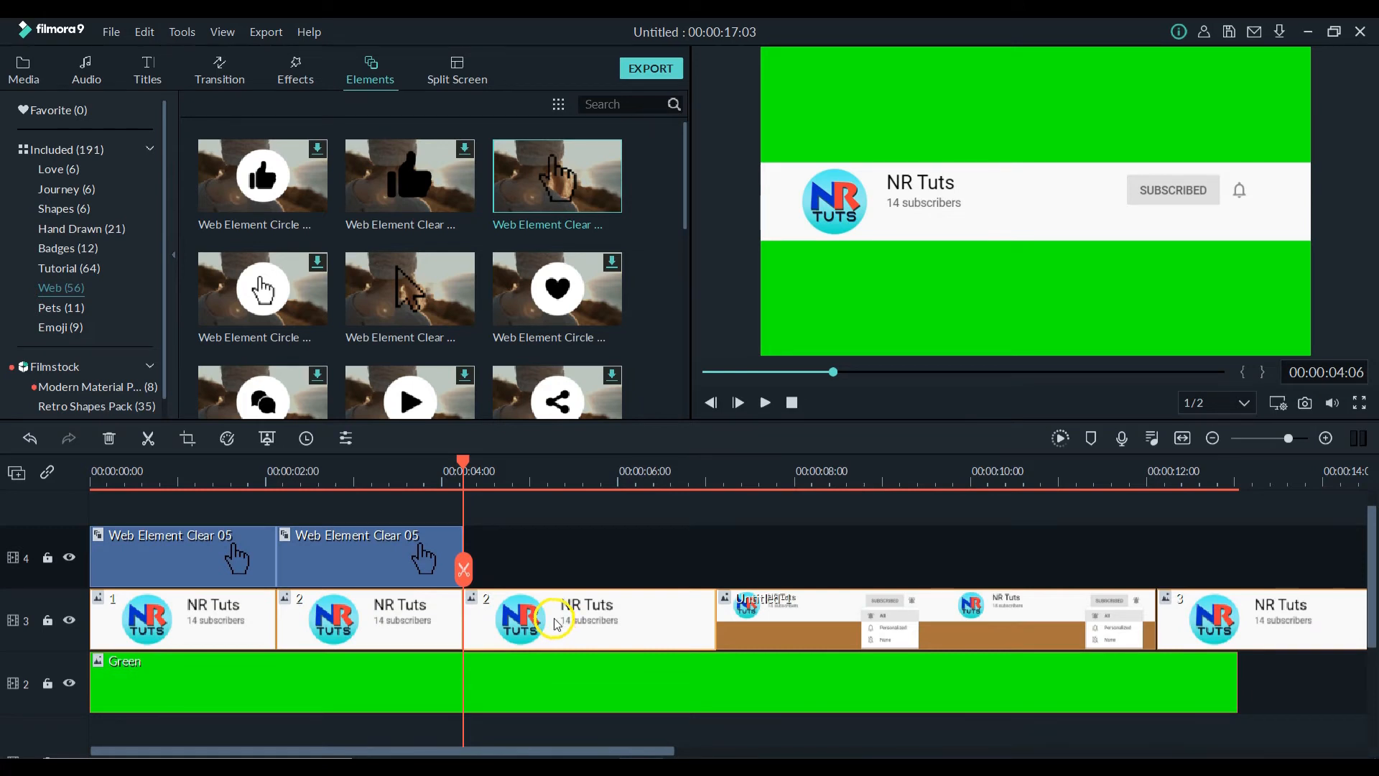
key("Delete")
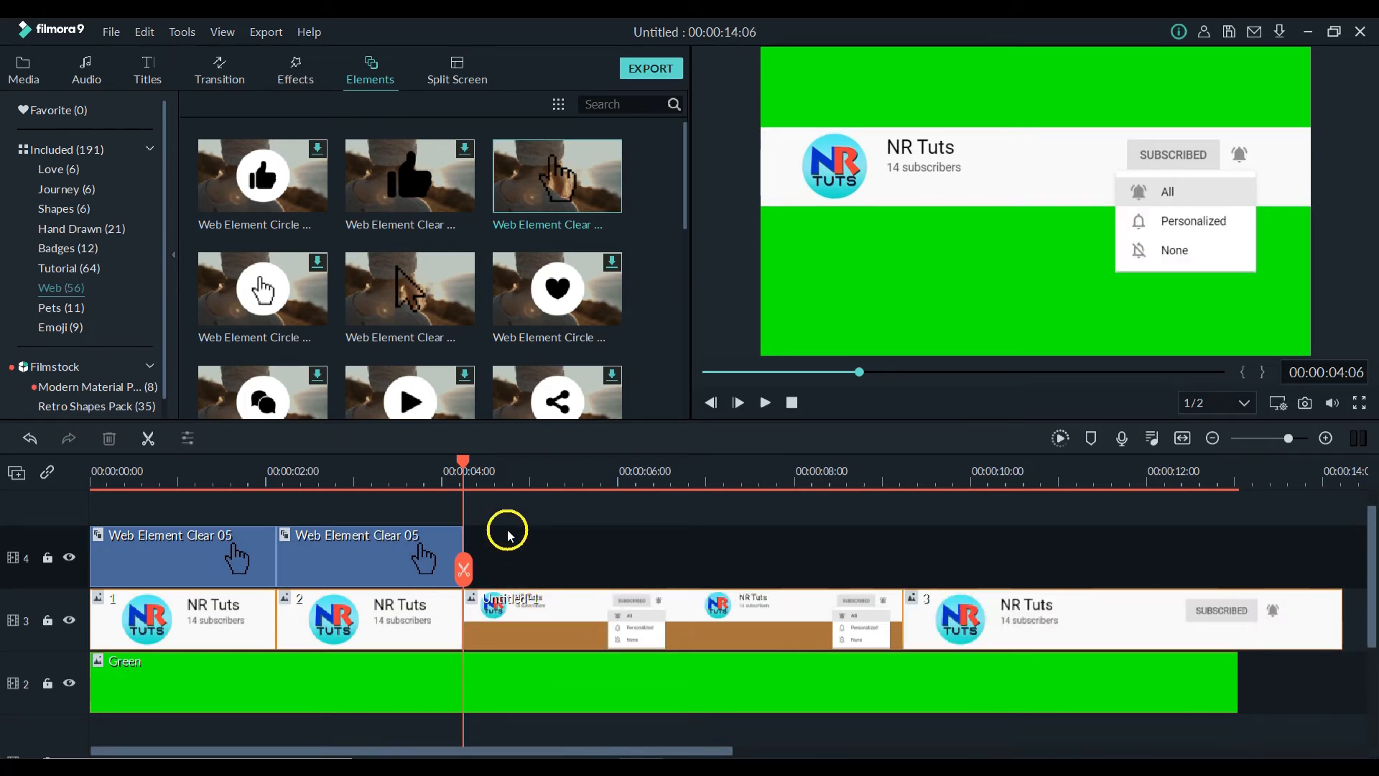
- Paste a third copy of the hand clip directly after the second one, above the notification-menu image
left_click(436, 562)
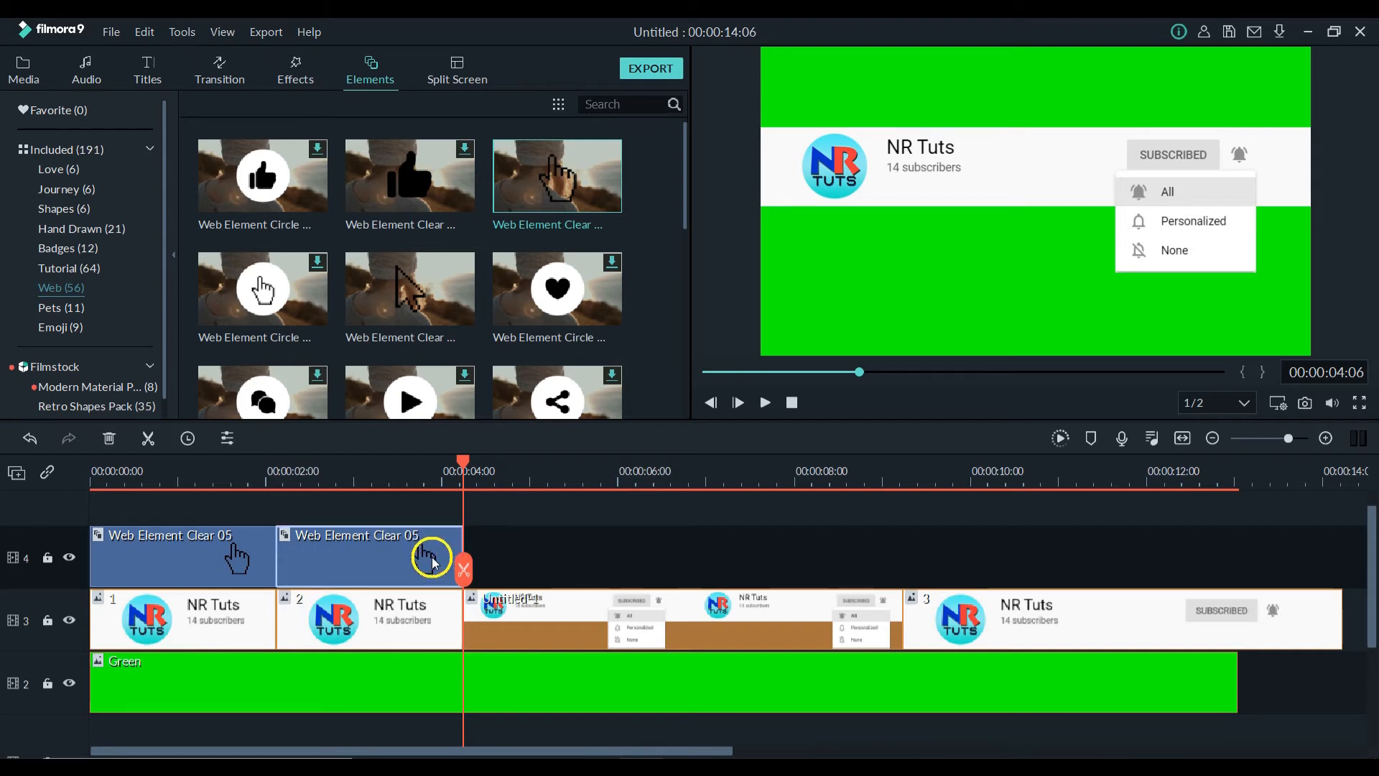
key("ctrl+v")
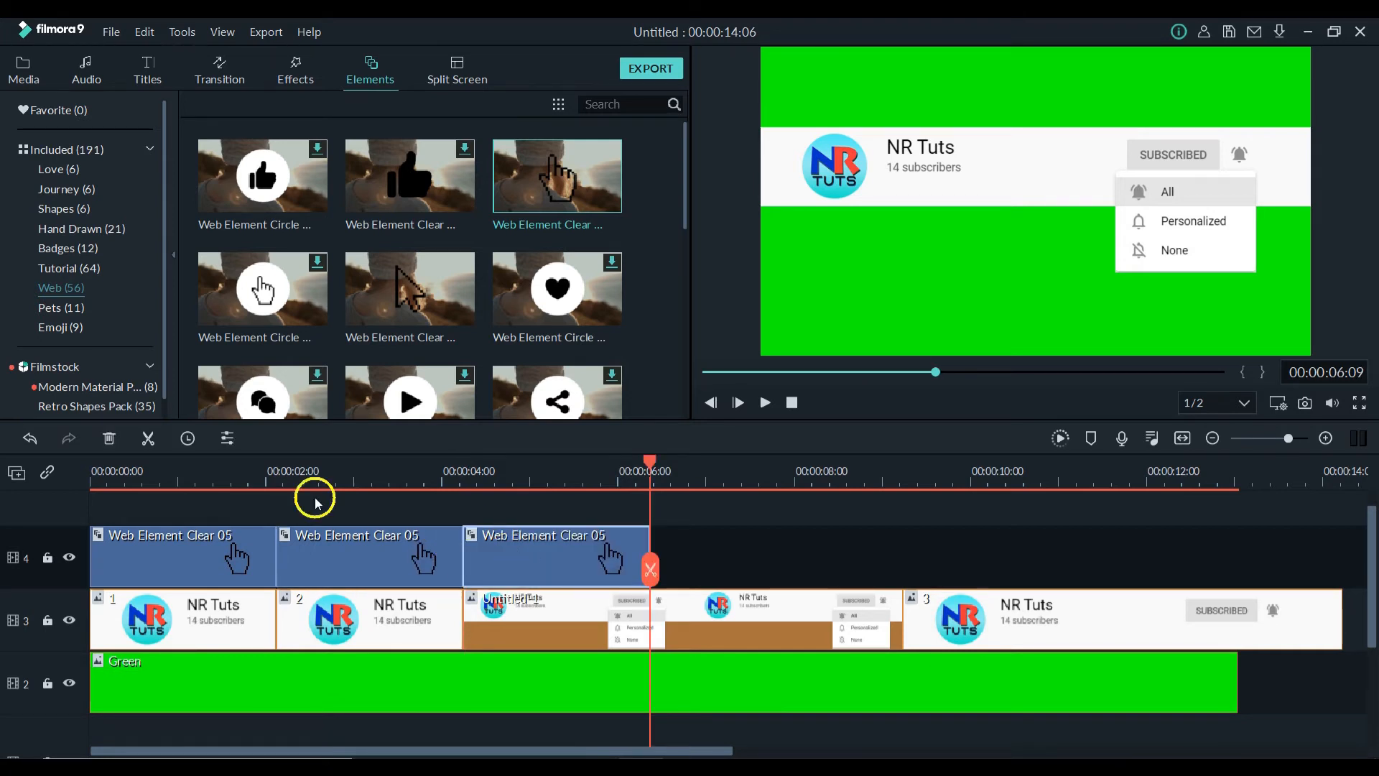
left_click(604, 471)
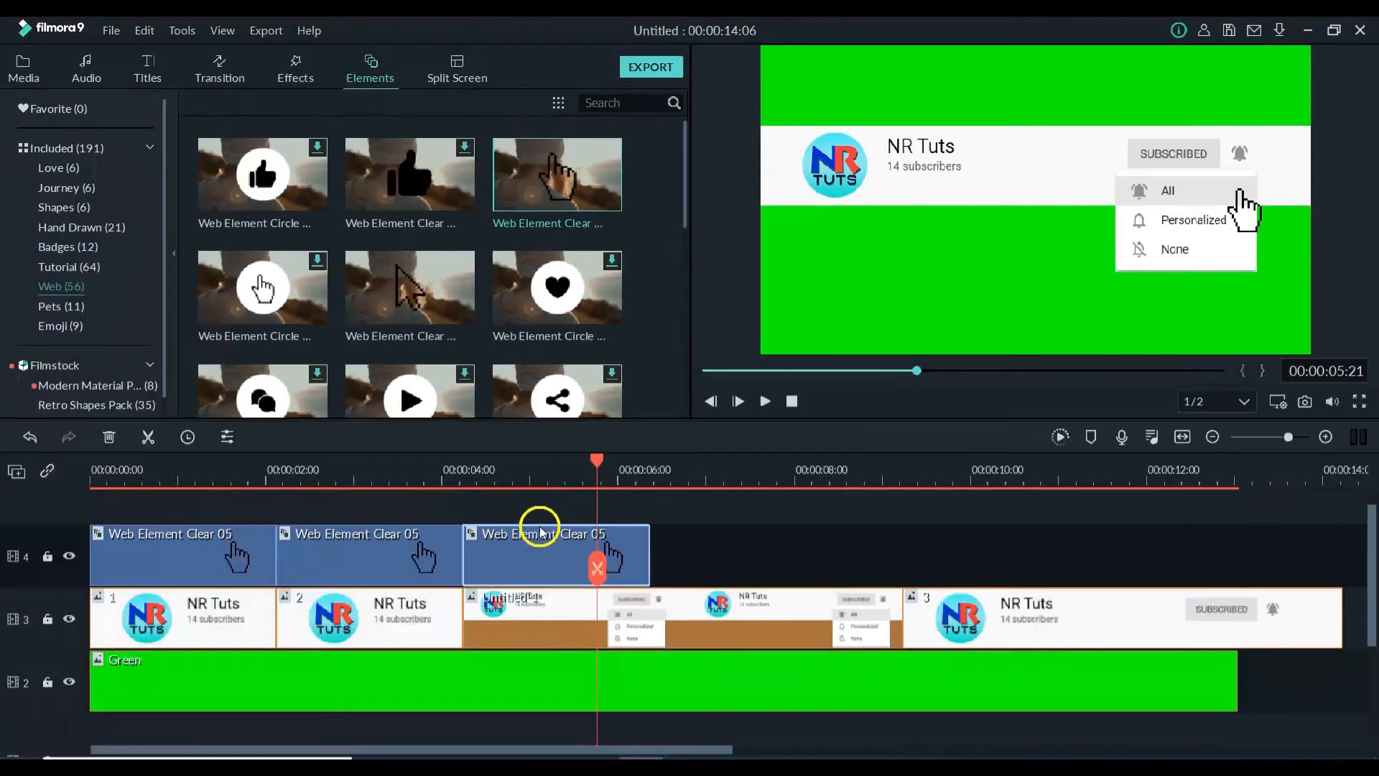
- Move the notification-menu image to a new track above the hand clips, overlapping image 2, and view a frame where both overlap
scroll(199, 729, "up", 1)
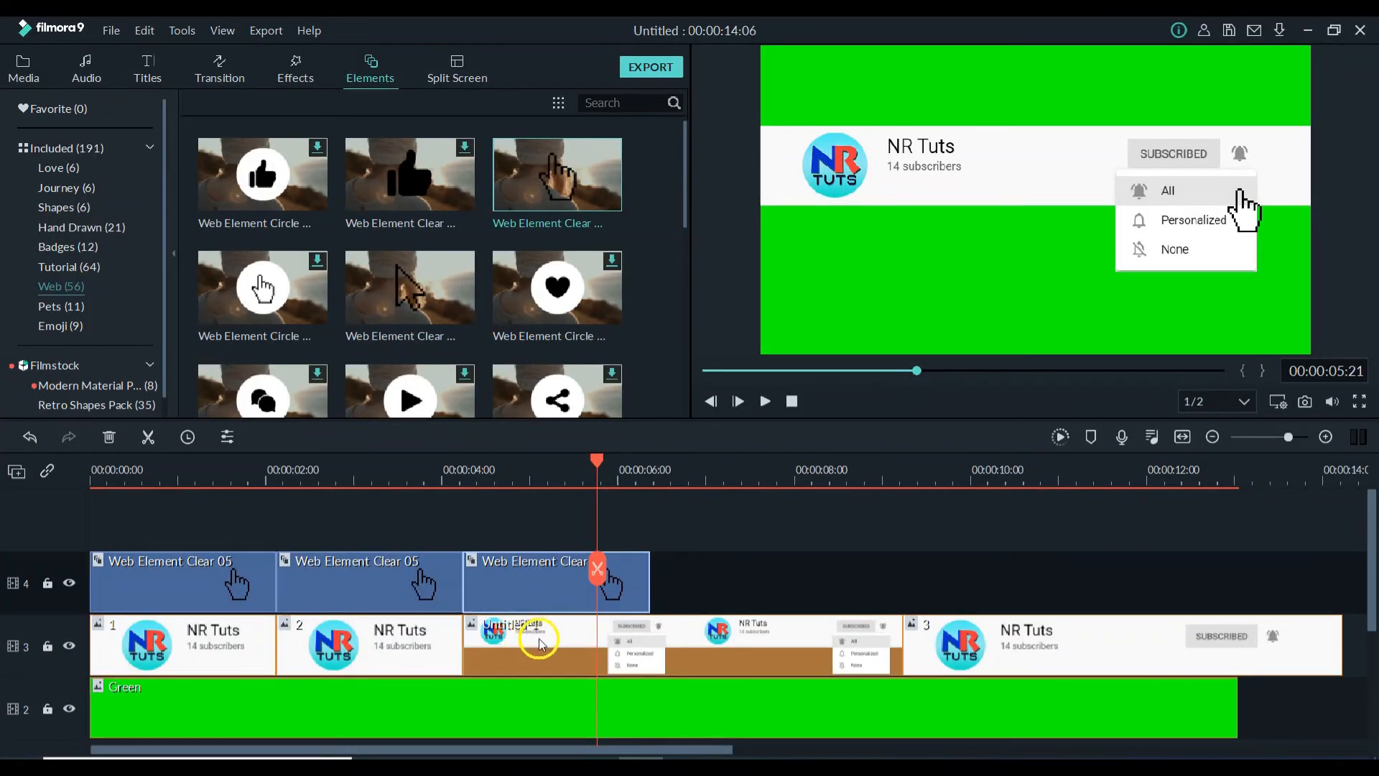
left_click(566, 645)
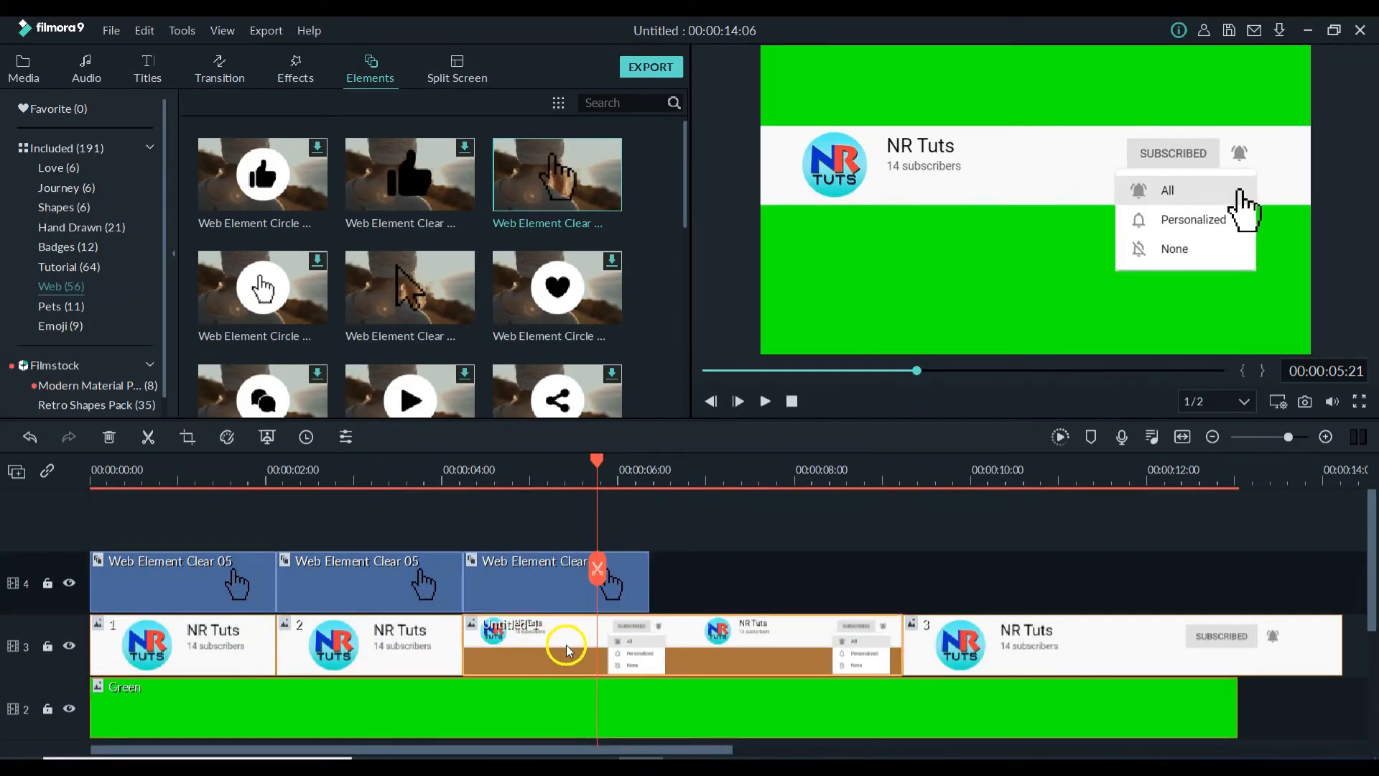
left_click_drag(566, 645, 393, 512)
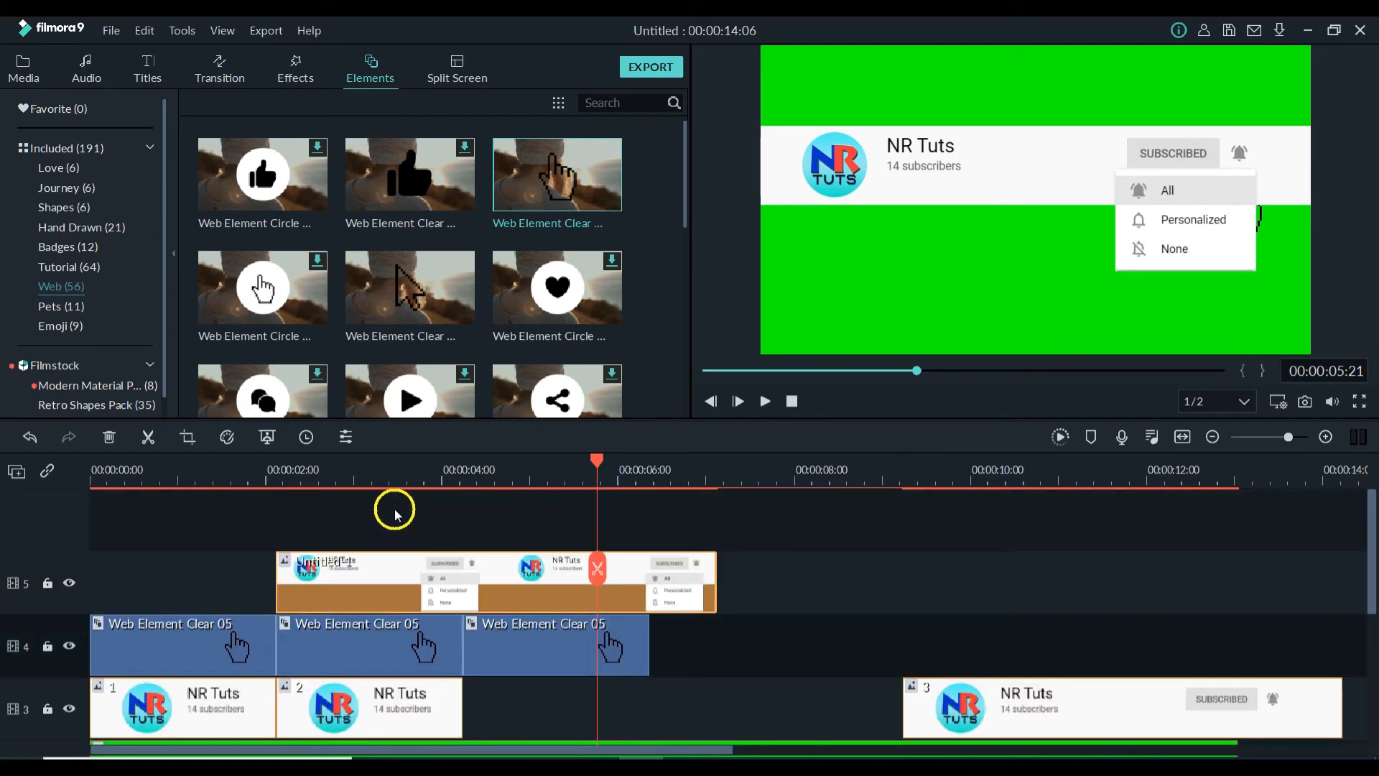
left_click(410, 467)
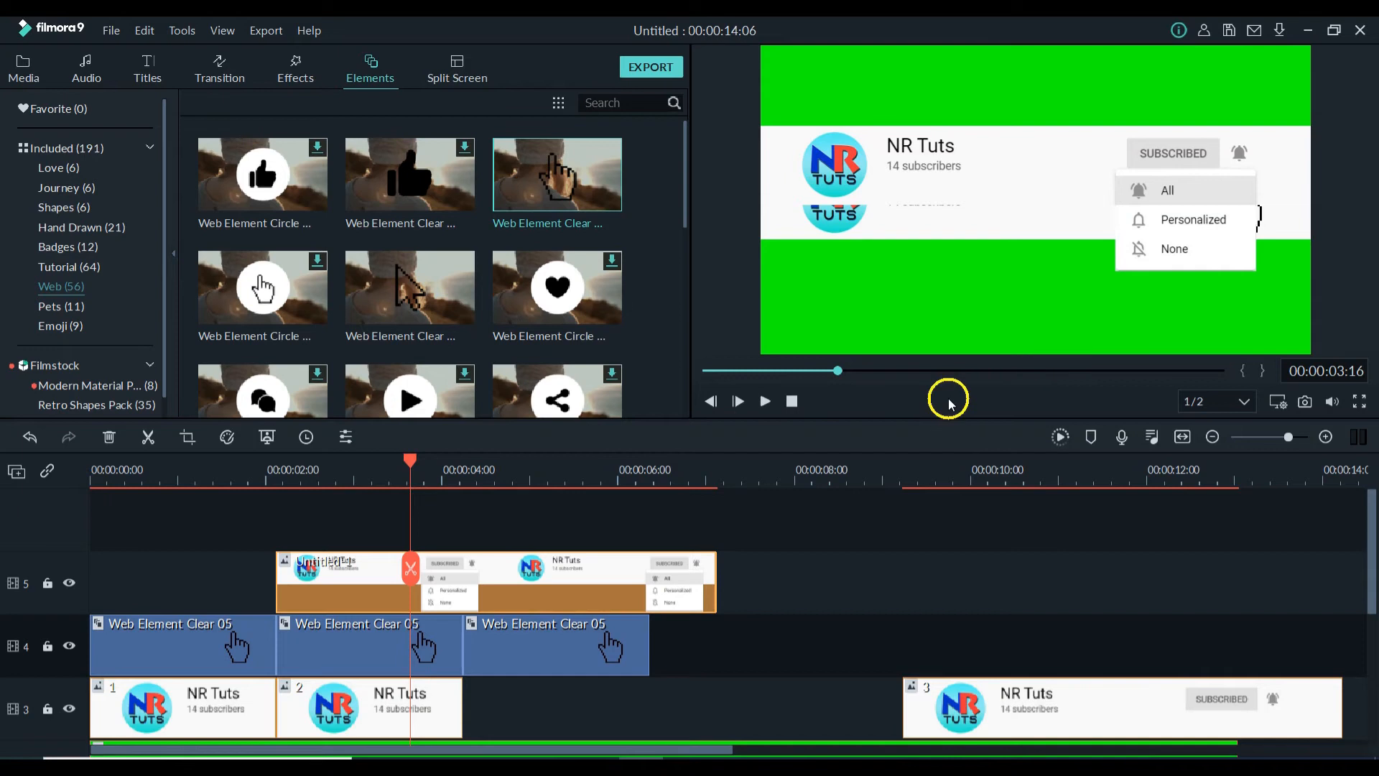
- Lower the menu image's opacity to 84.14% and shift it down in the preview until its channel banner aligns with image 2
double_click(446, 580)
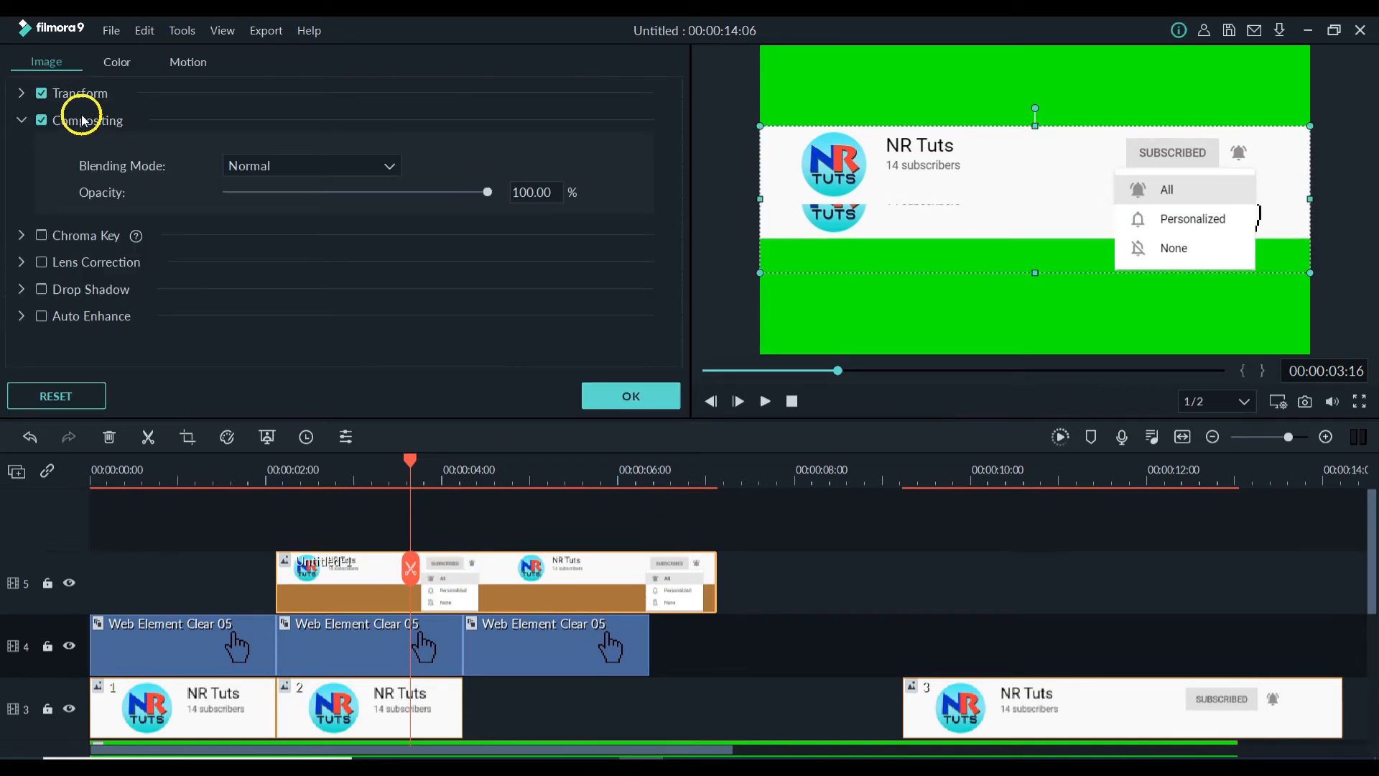
left_click_drag(488, 192, 445, 206)
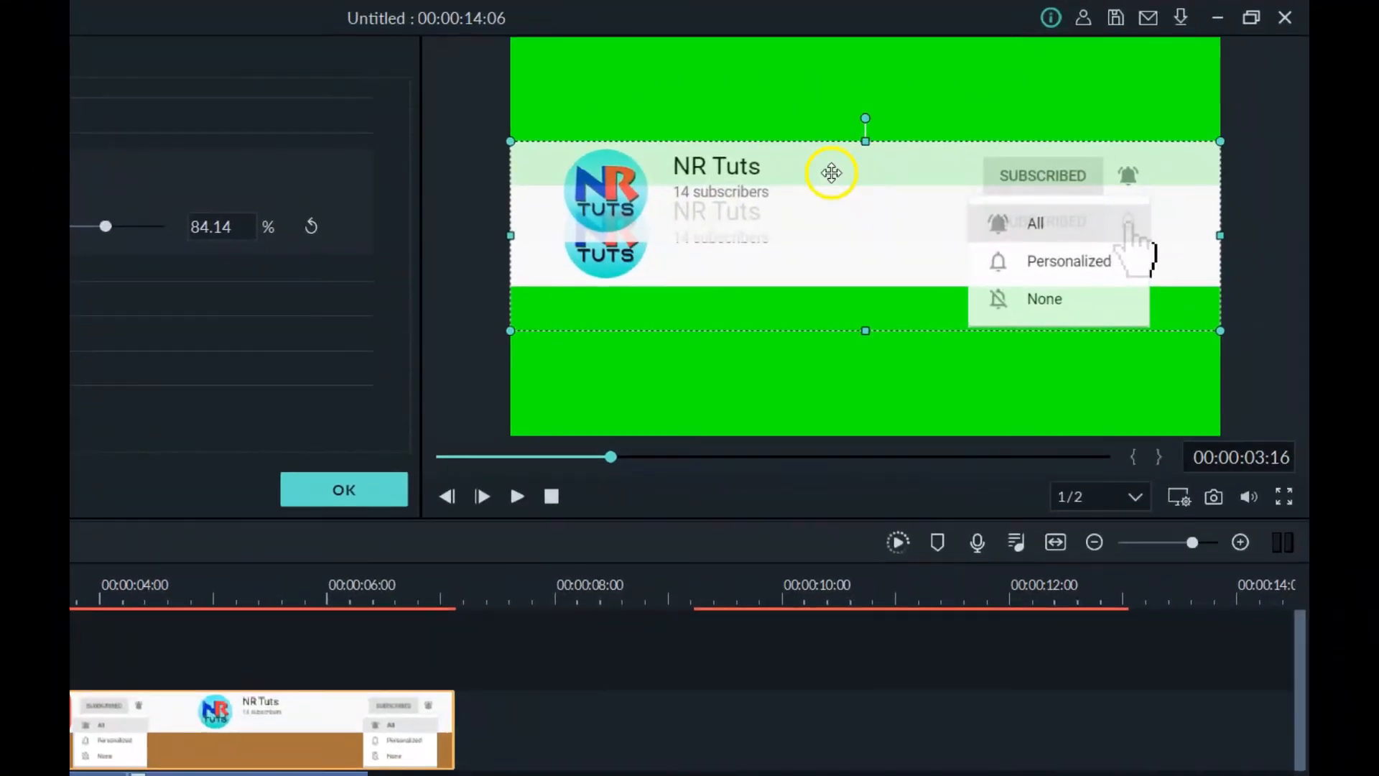
left_click_drag(1010, 155, 1011, 171)
left_click_drag(836, 201, 831, 215)
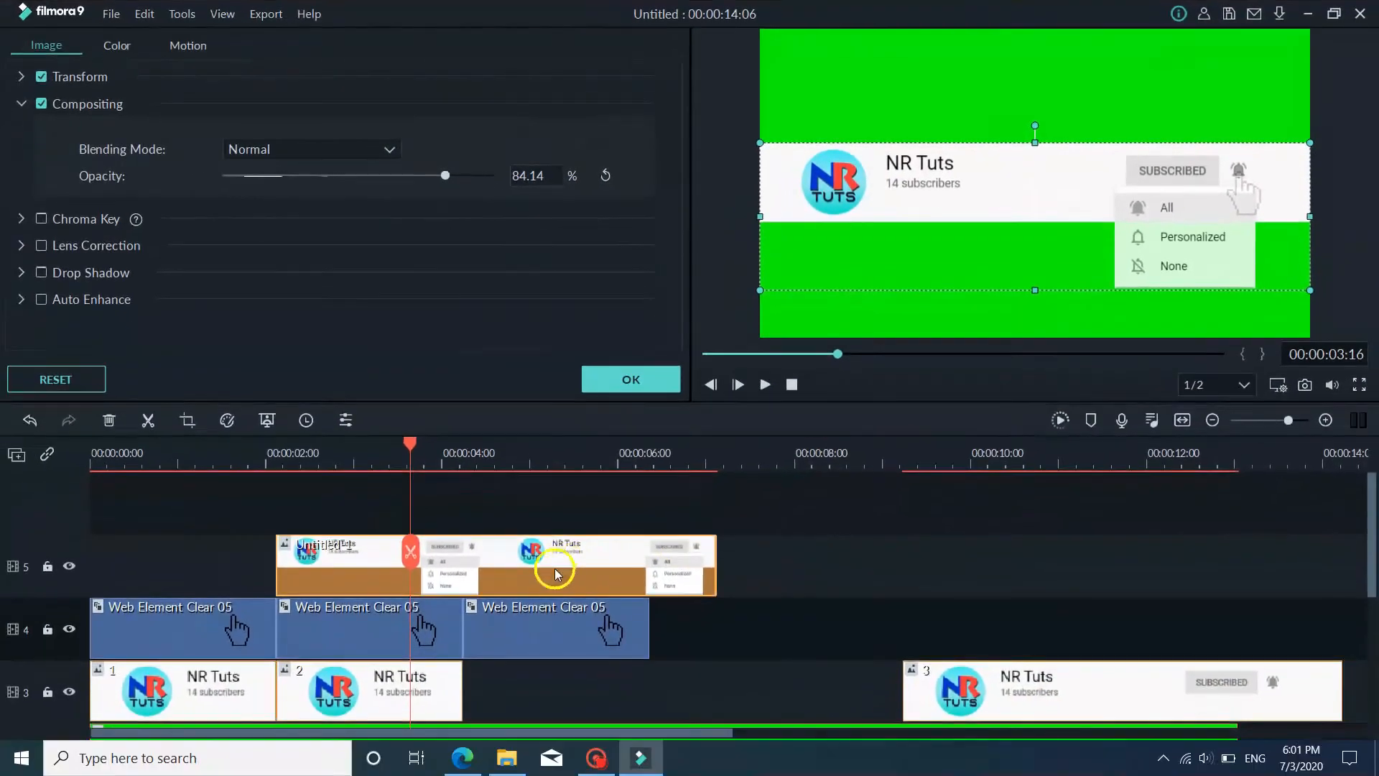
- Move the menu image back into the gap between images 2 and 3 and restore its opacity to 100%
scroll(667, 534, "down", 1)
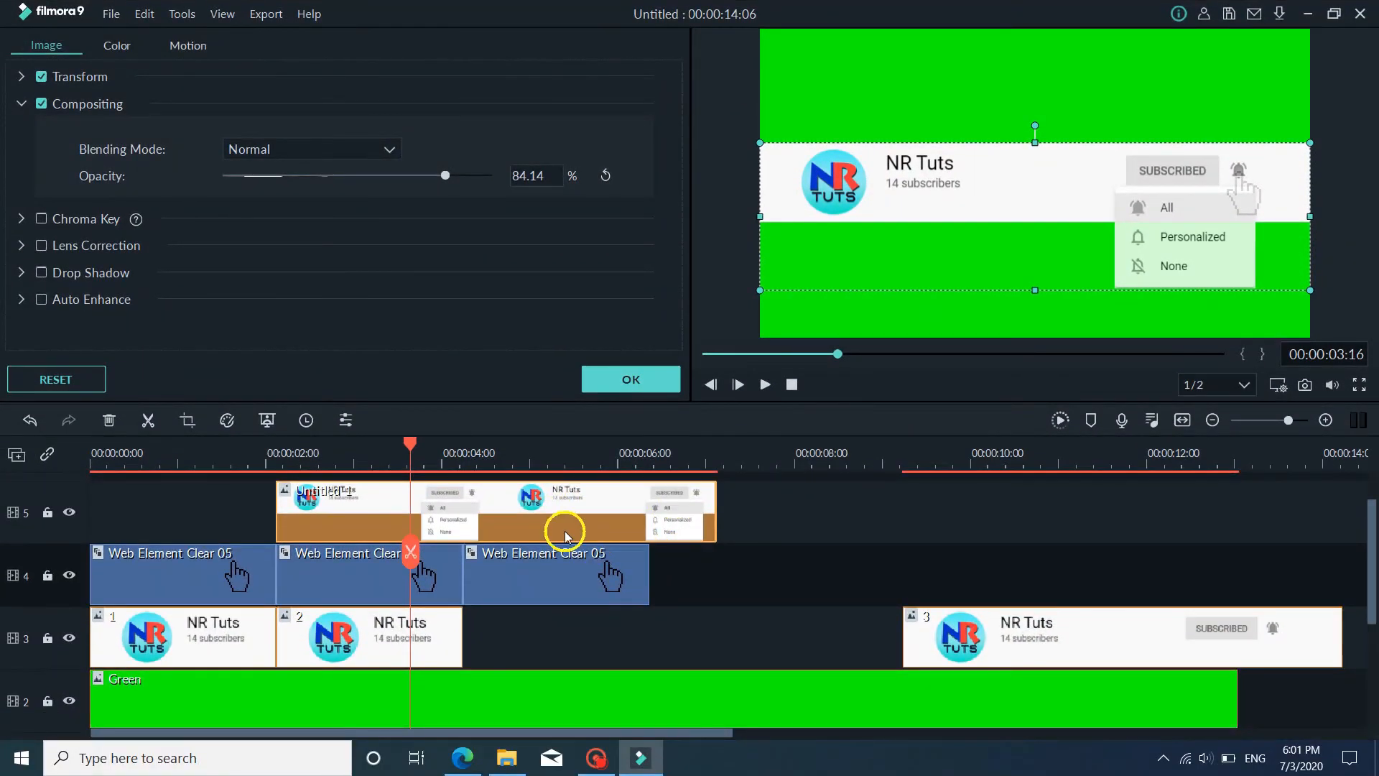
left_click_drag(521, 511, 699, 623)
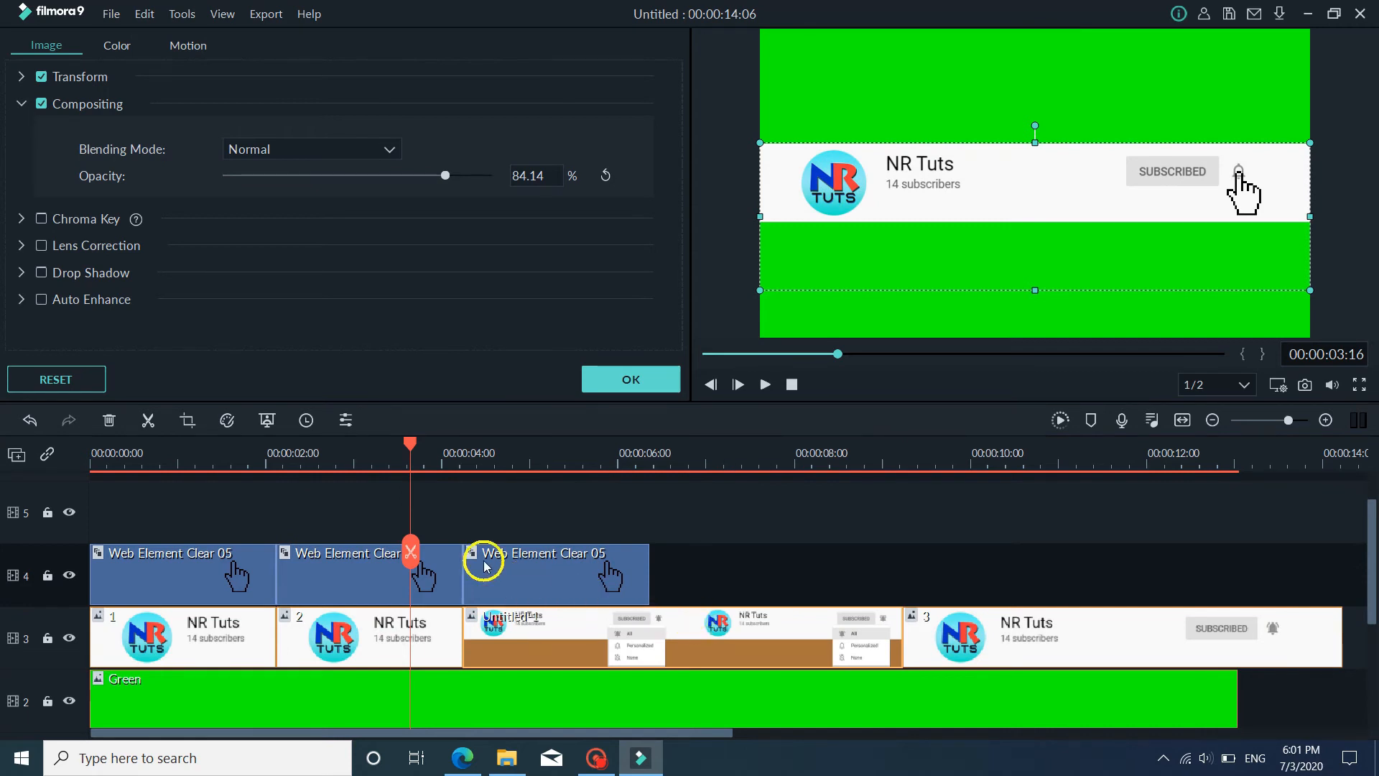
key("space")
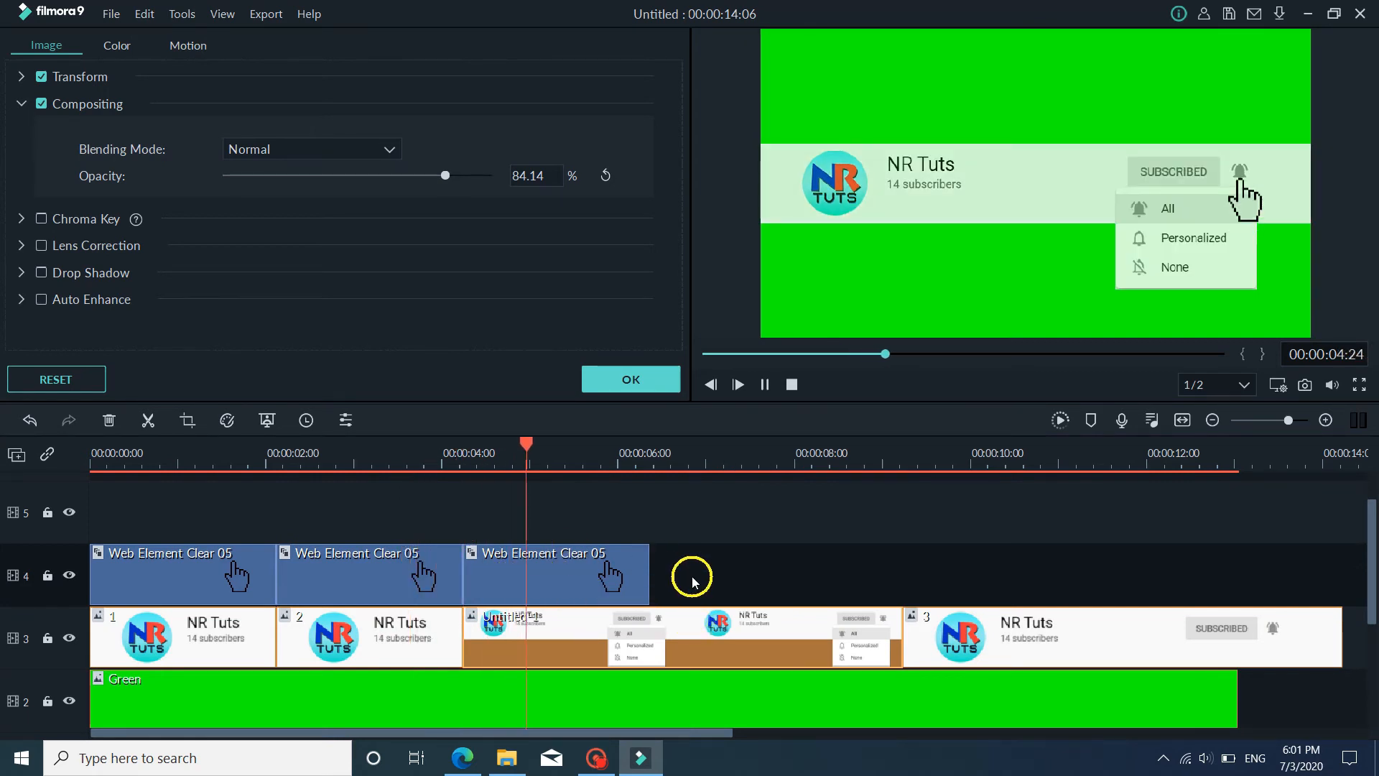
key("space")
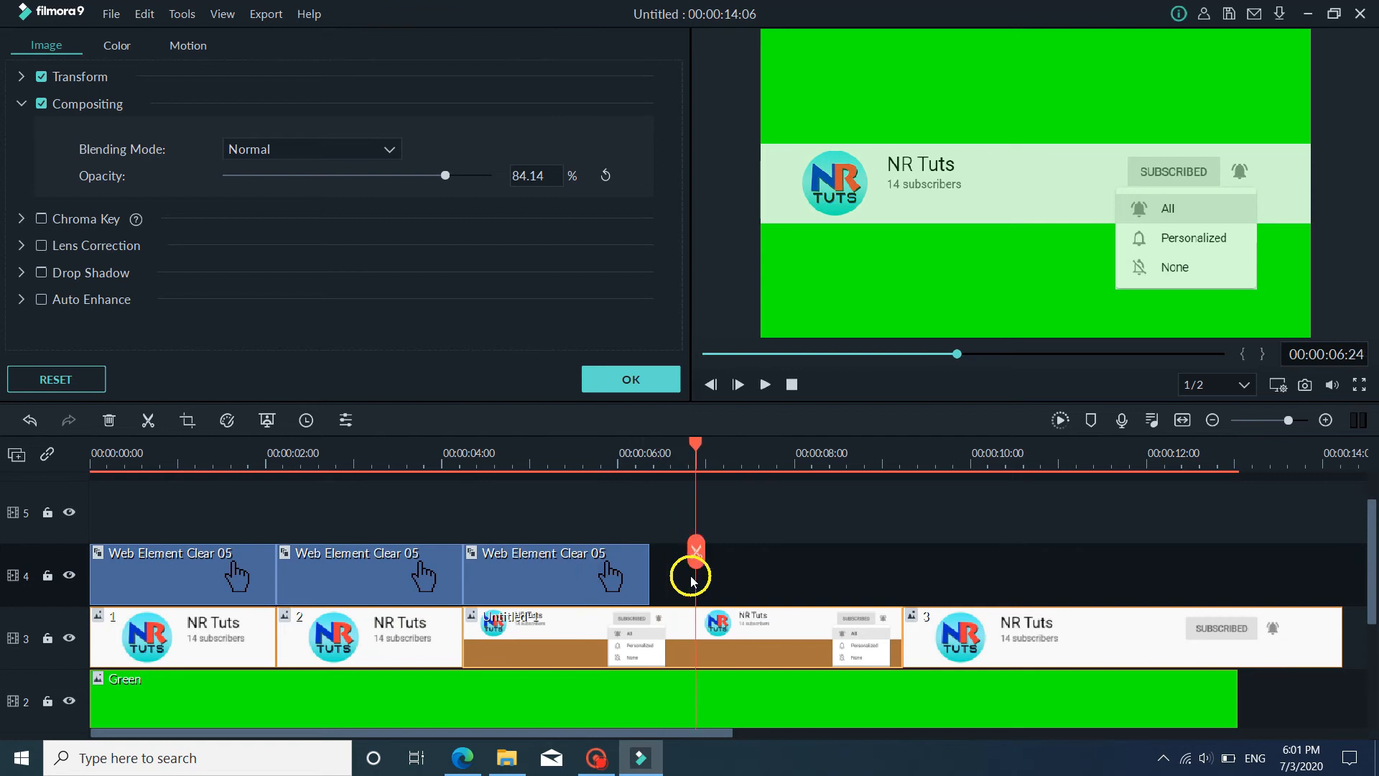
left_click_drag(445, 175, 488, 176)
left_click(667, 378)
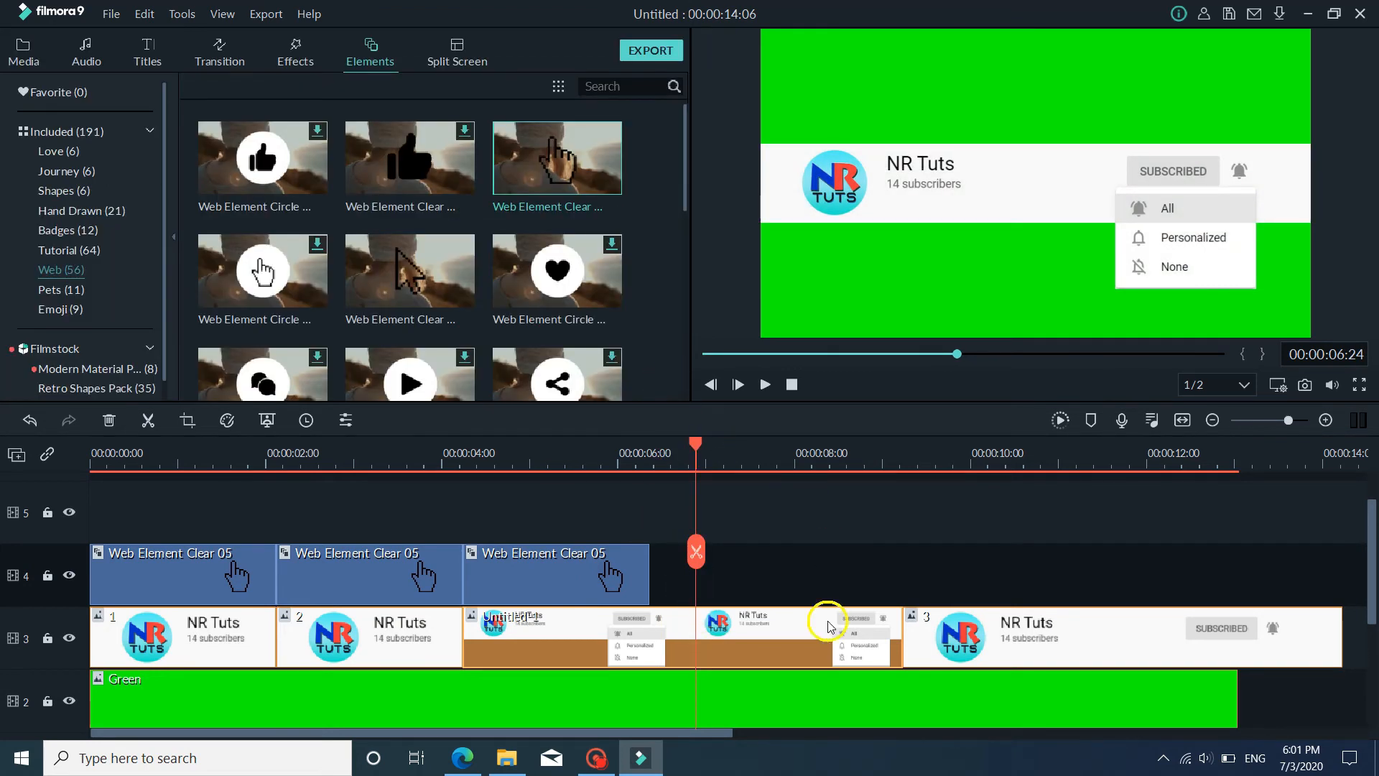
- Split the menu image at the end of the third hand clip and delete its remainder so image 3 follows directly
scroll(767, 571, "down", 1)
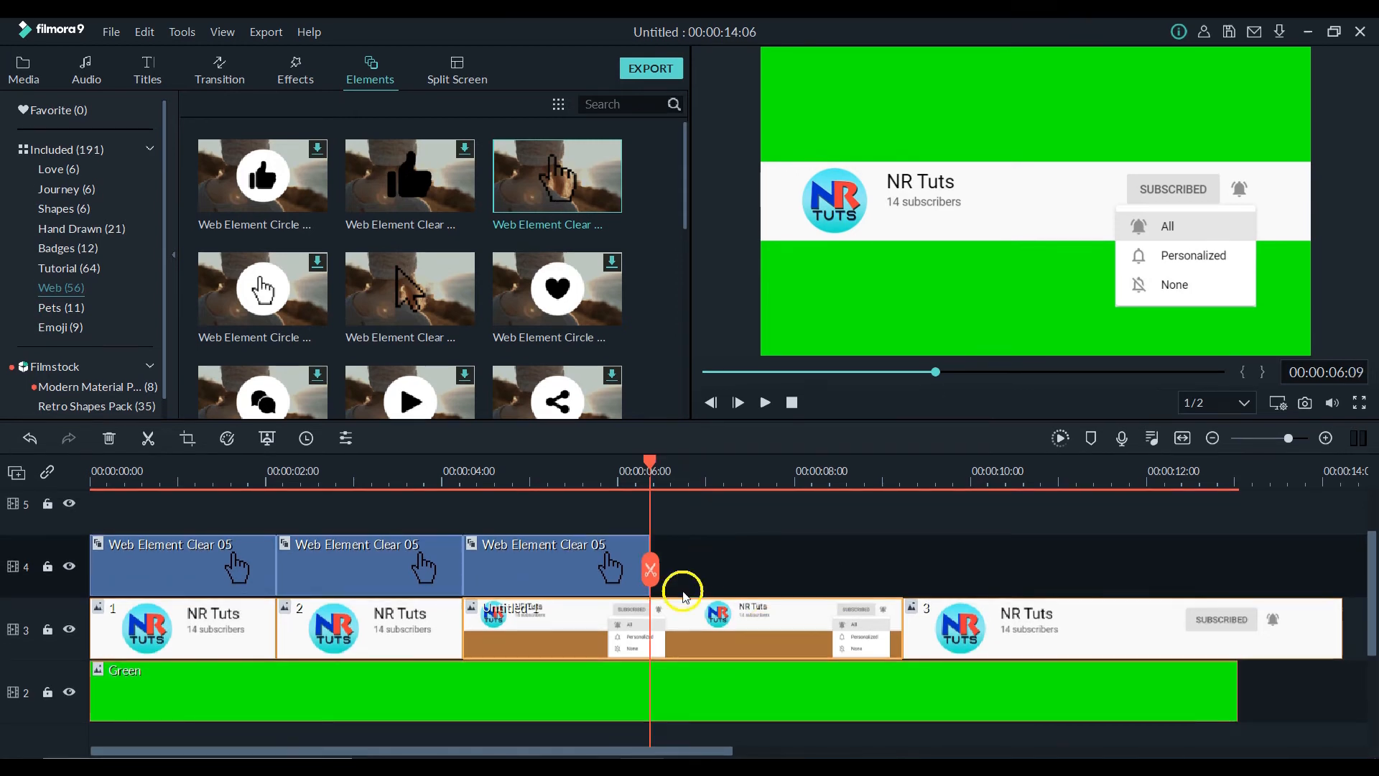
left_click(650, 575)
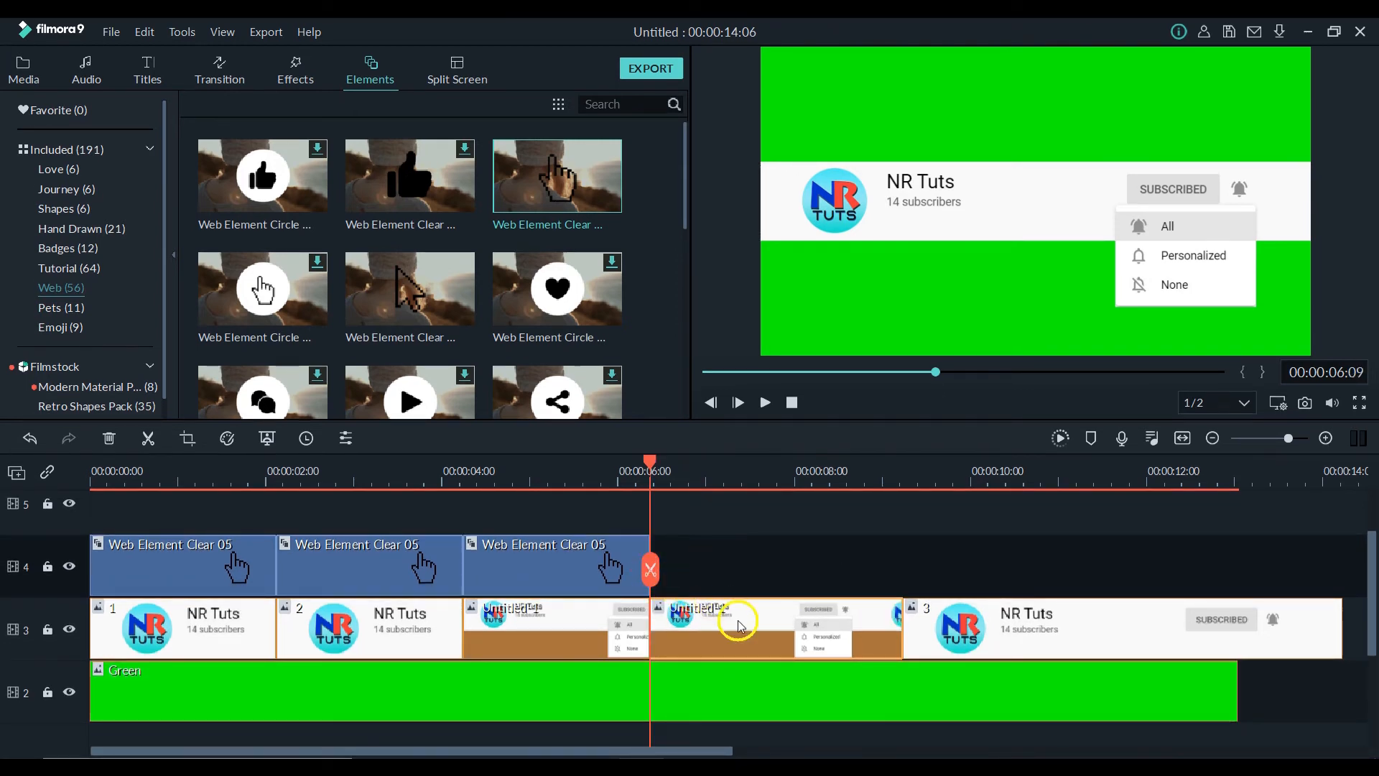
key("Delete")
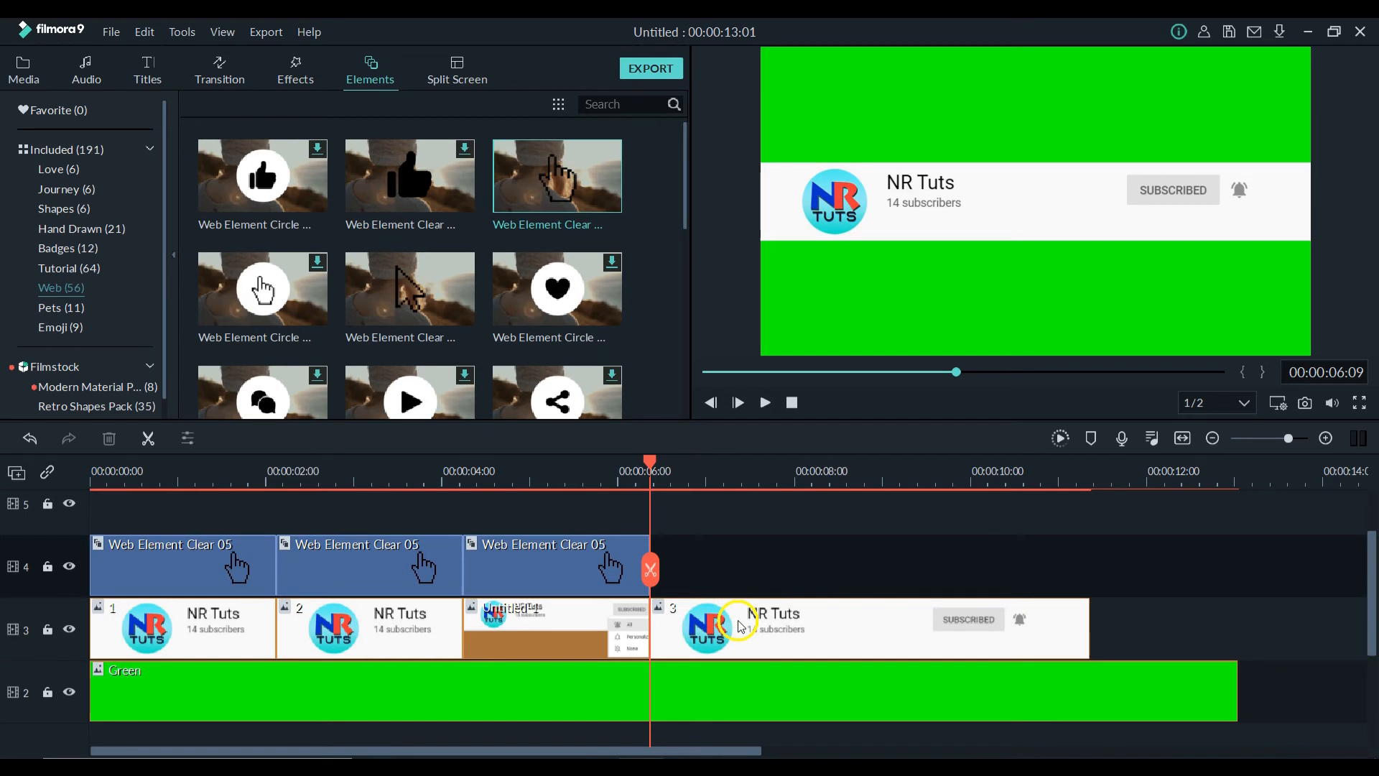
- Play the timeline from the third hand clip into image 3 to check the transition
left_click(591, 475)
key("space")
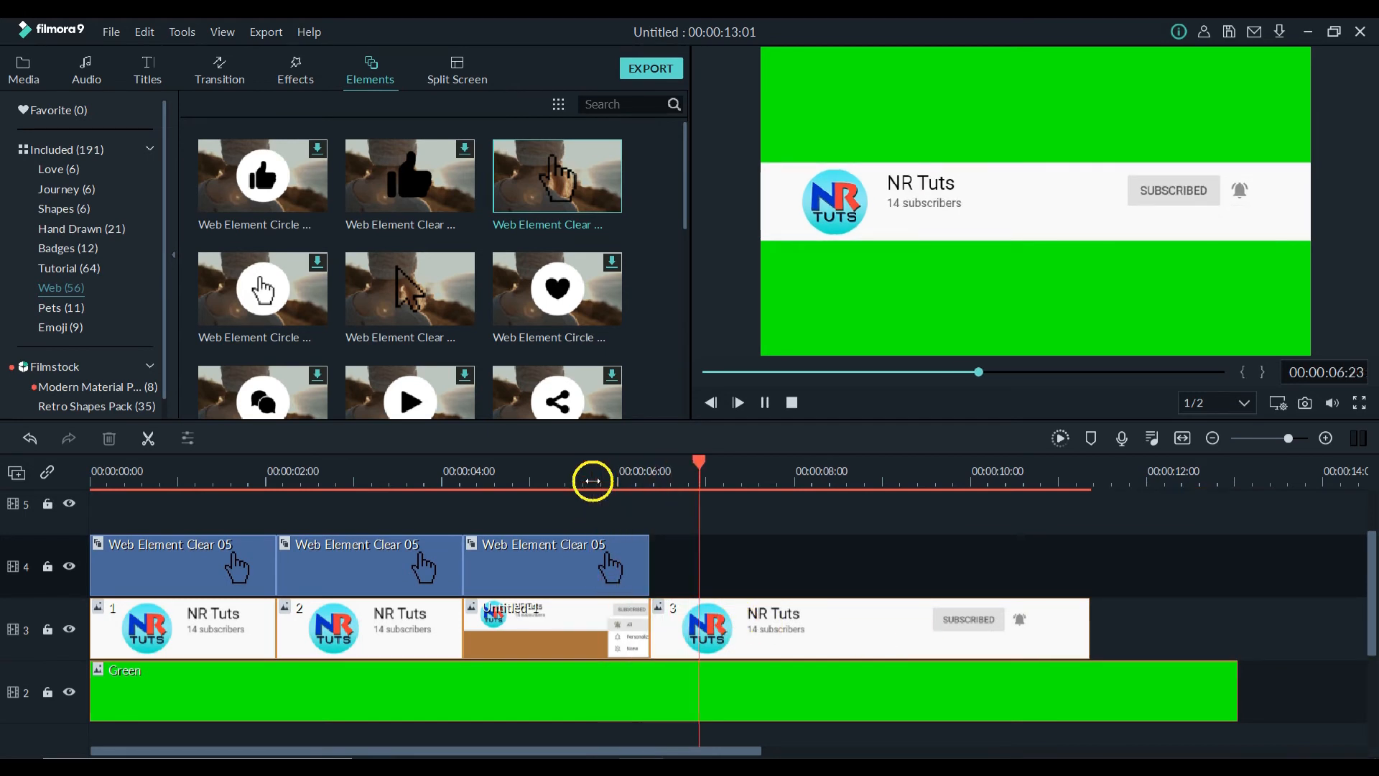
key("space")
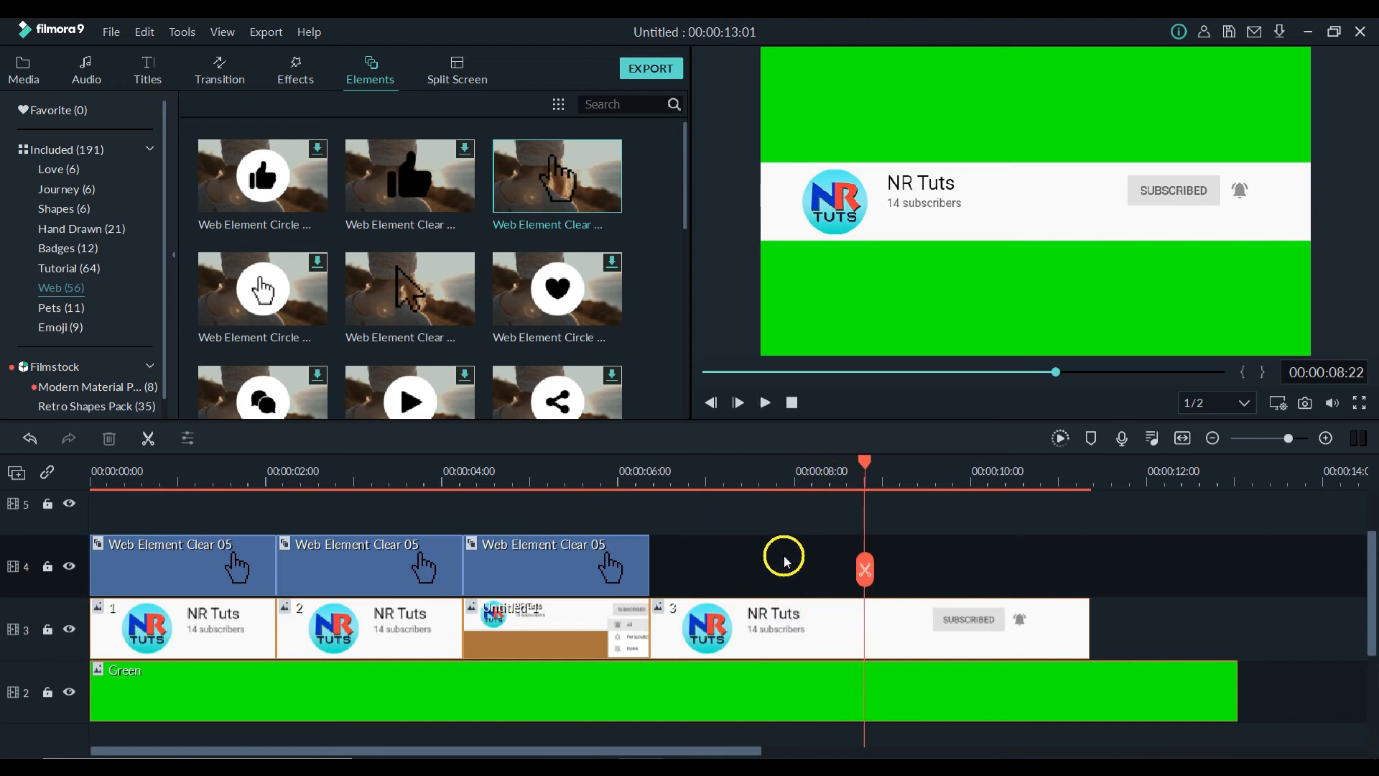
- Split image 3 and the green background at 00:00:08:00
left_click(792, 471)
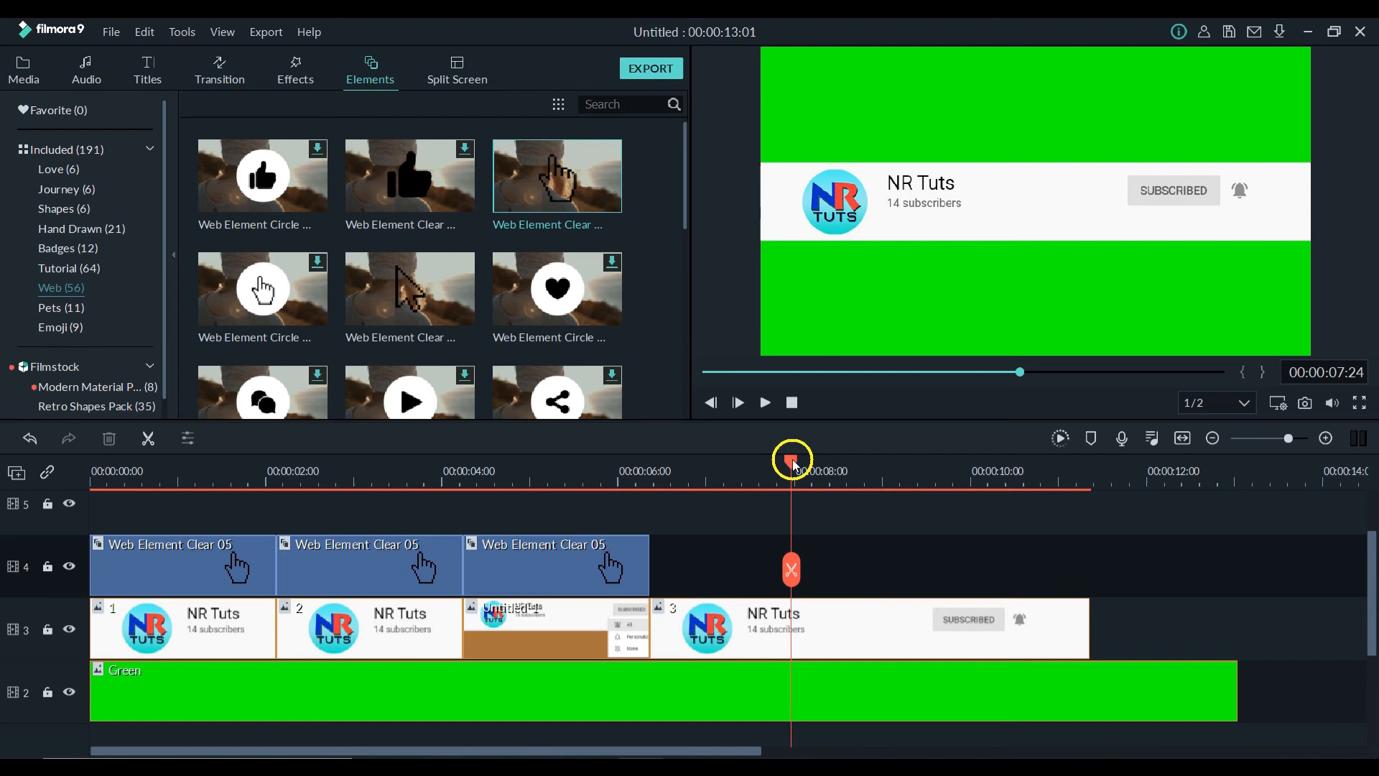
left_click_drag(795, 466, 794, 465)
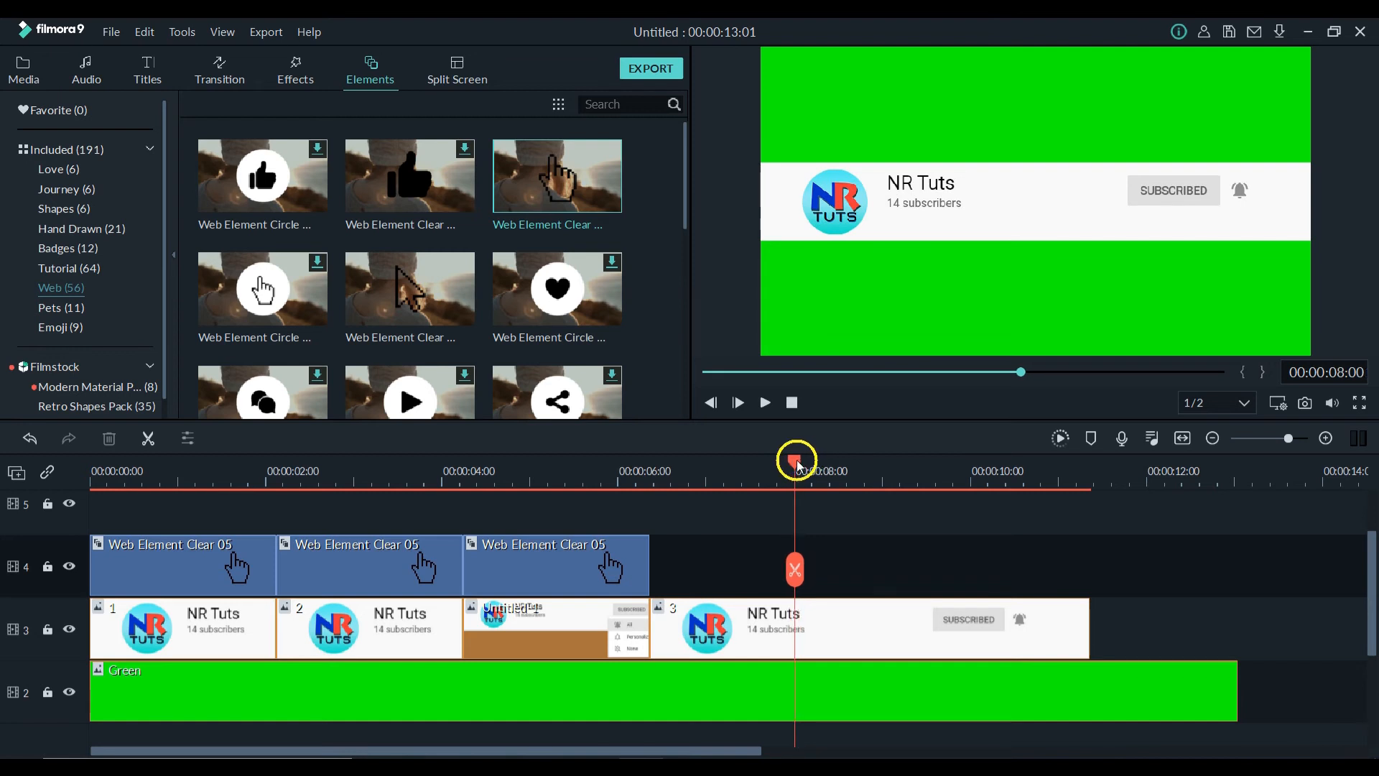
left_click(819, 634)
left_click(793, 575)
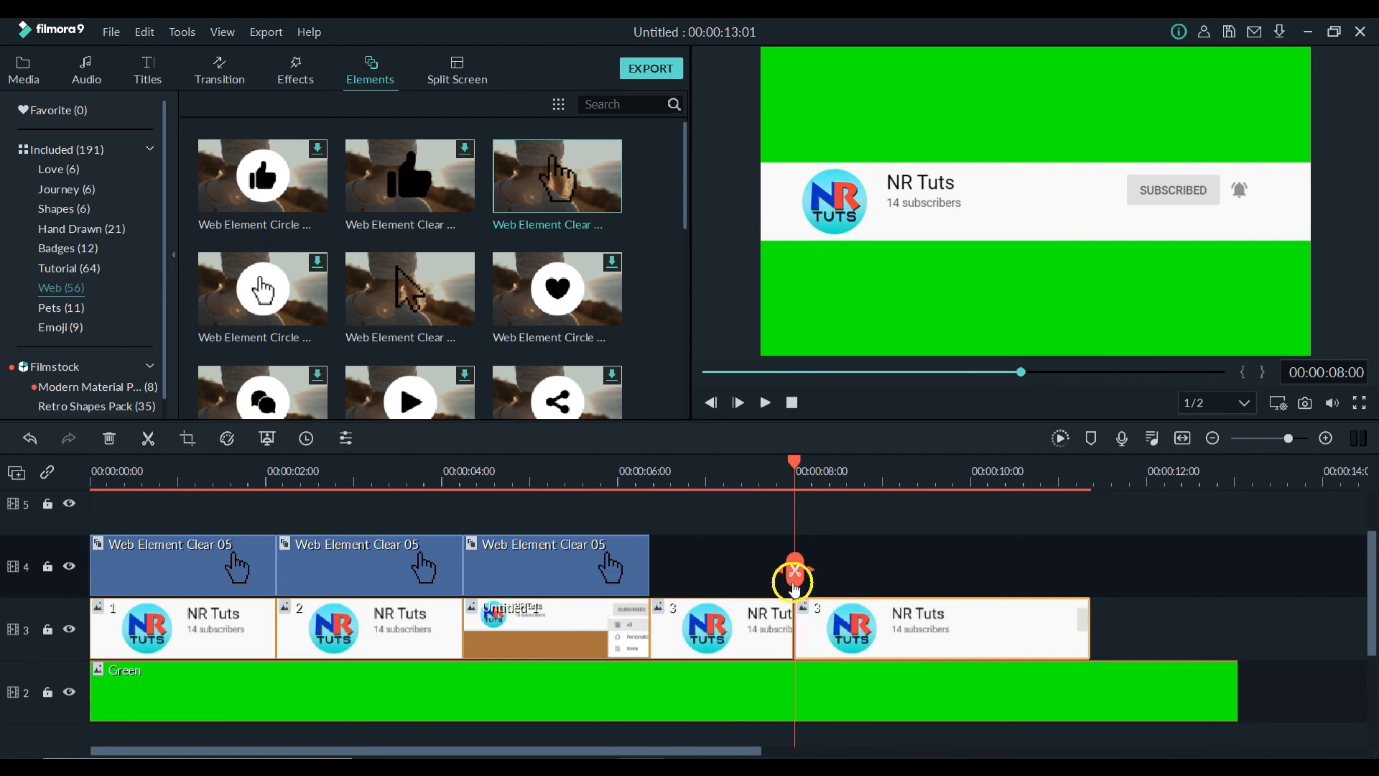
left_click(818, 692)
left_click(794, 571)
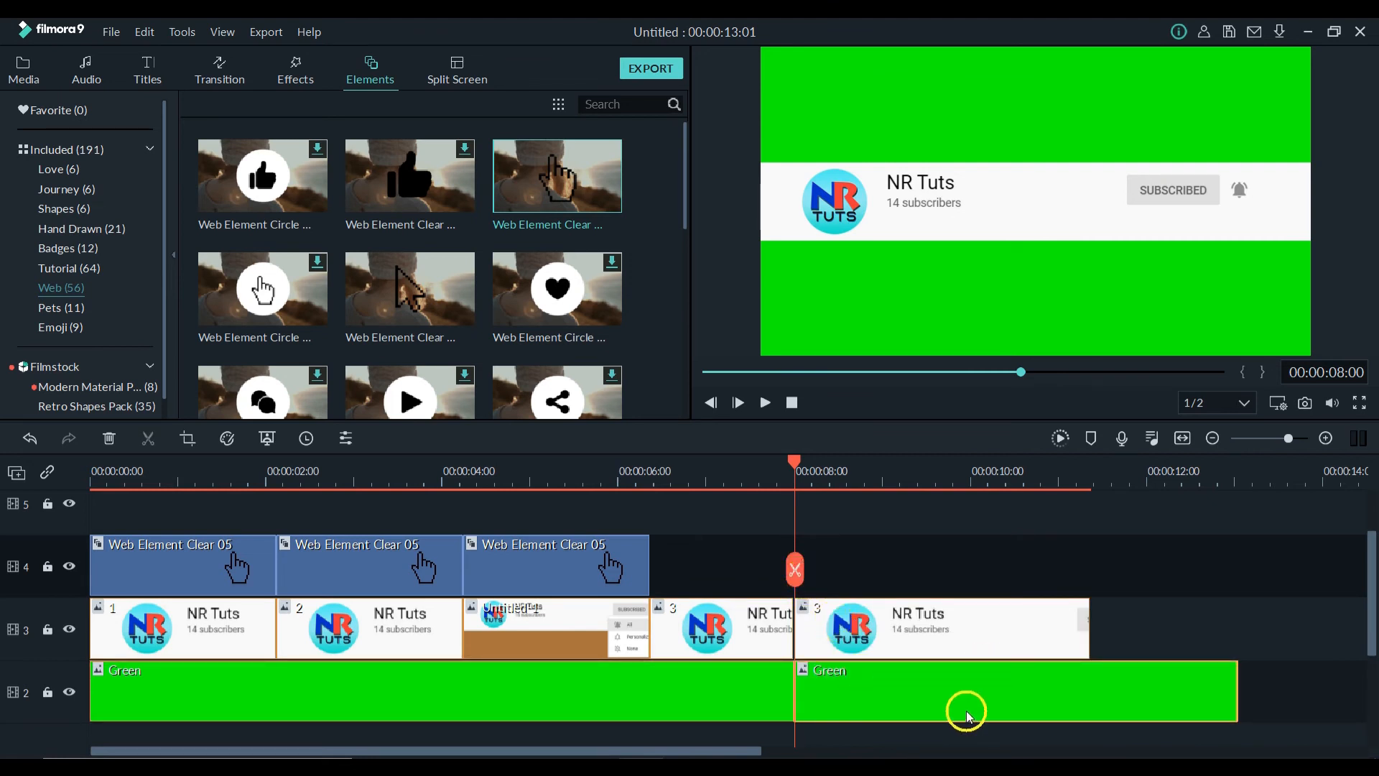
- Delete the remainders of the green background and image 3 after the 8-second split
key("Delete")
left_click(929, 649)
key("Delete")
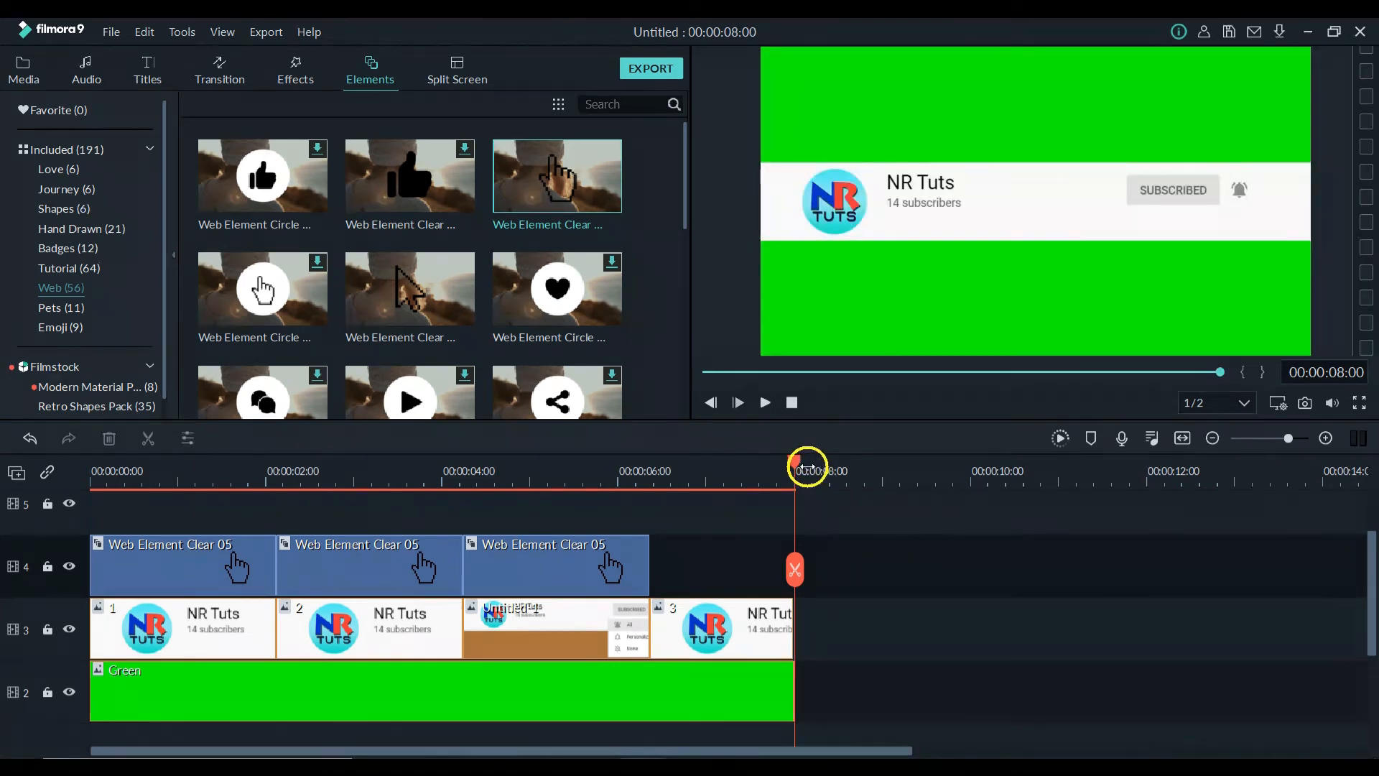
- Play the complete animation from the beginning of the timeline to review it
left_click_drag(792, 467, 10, 468)
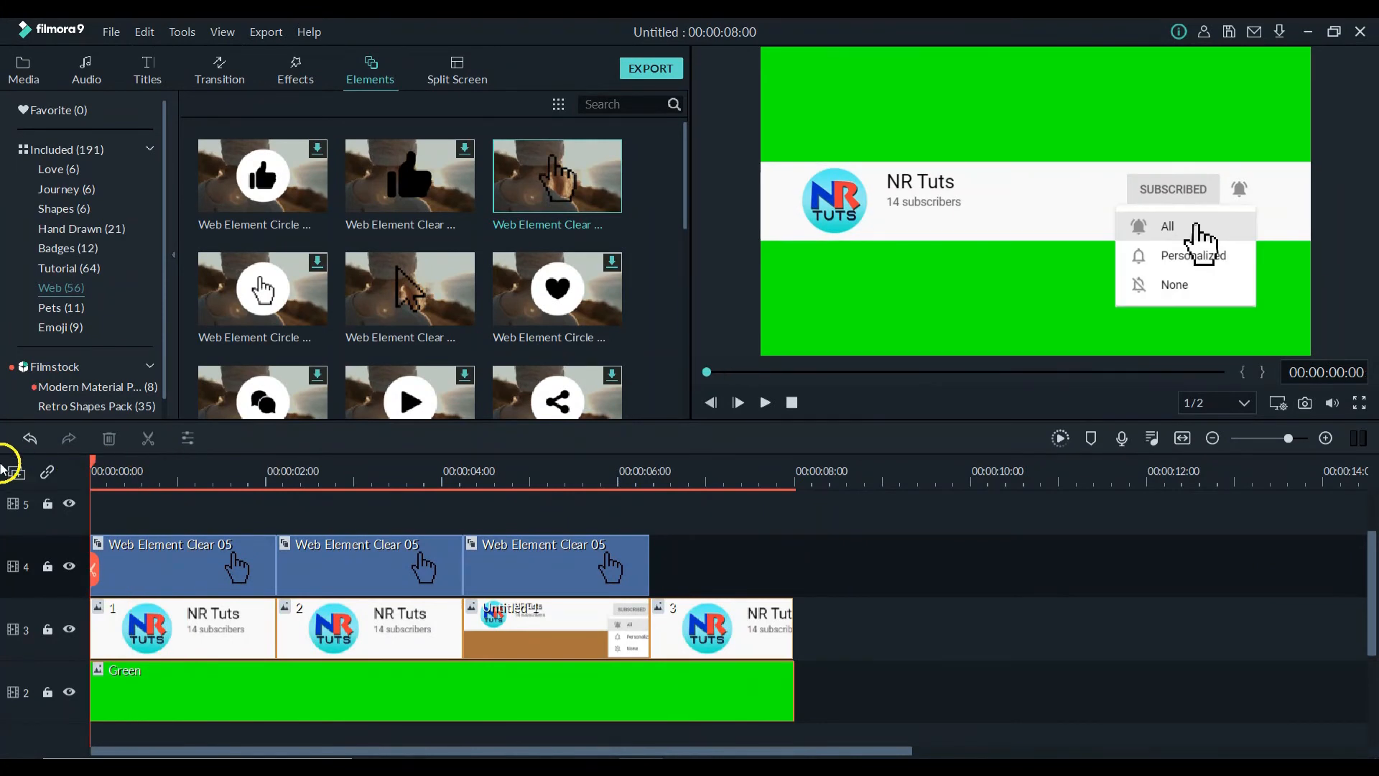
key("space")
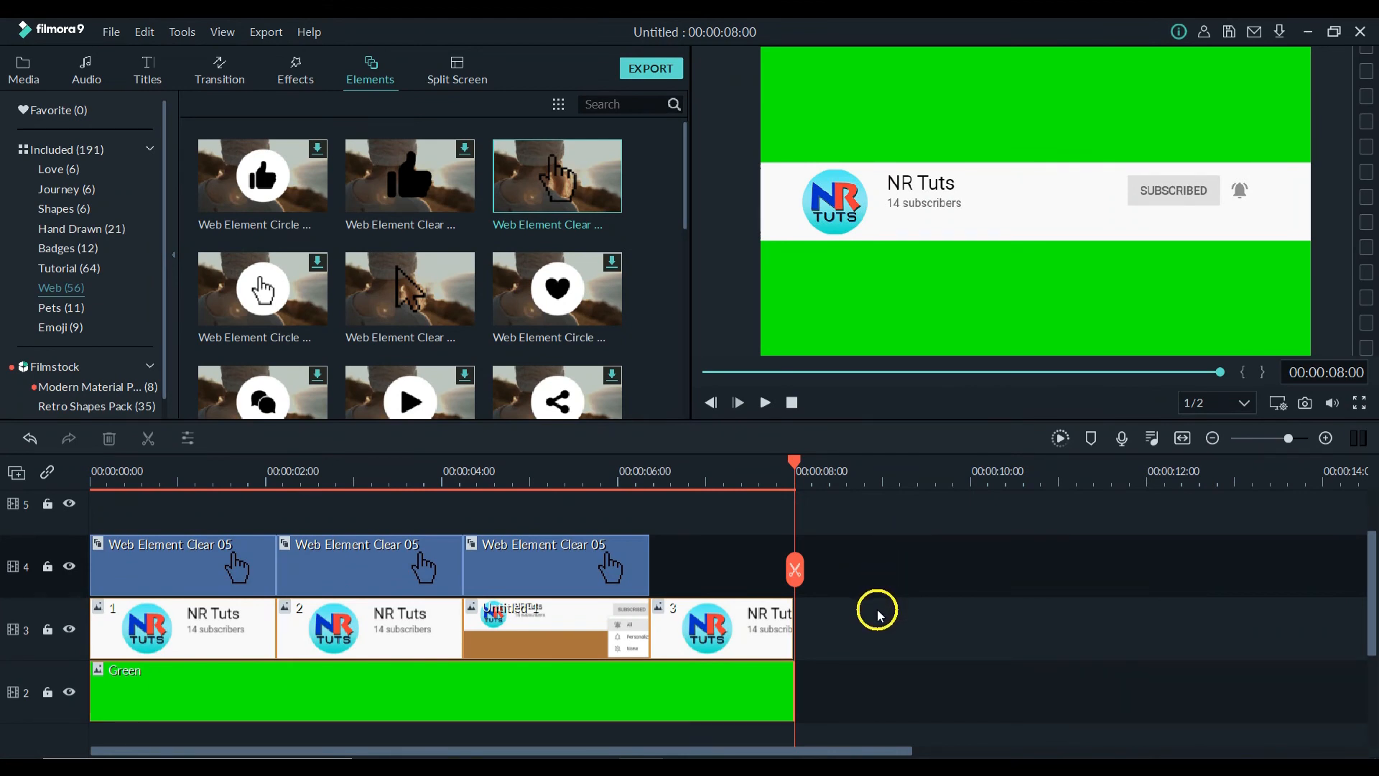
- Open the export settings for a local MP4 file and name the video "subs"
left_click(18, 68)
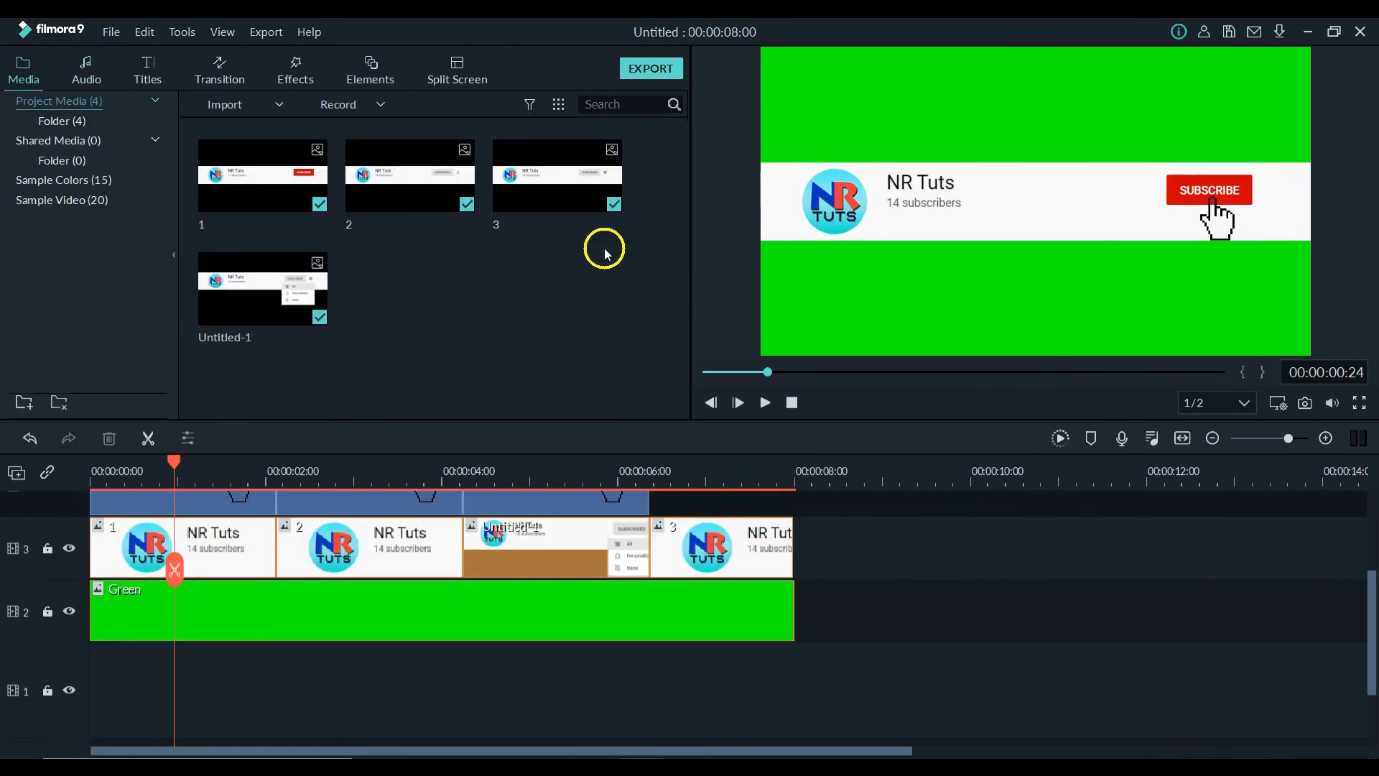
left_click(651, 69)
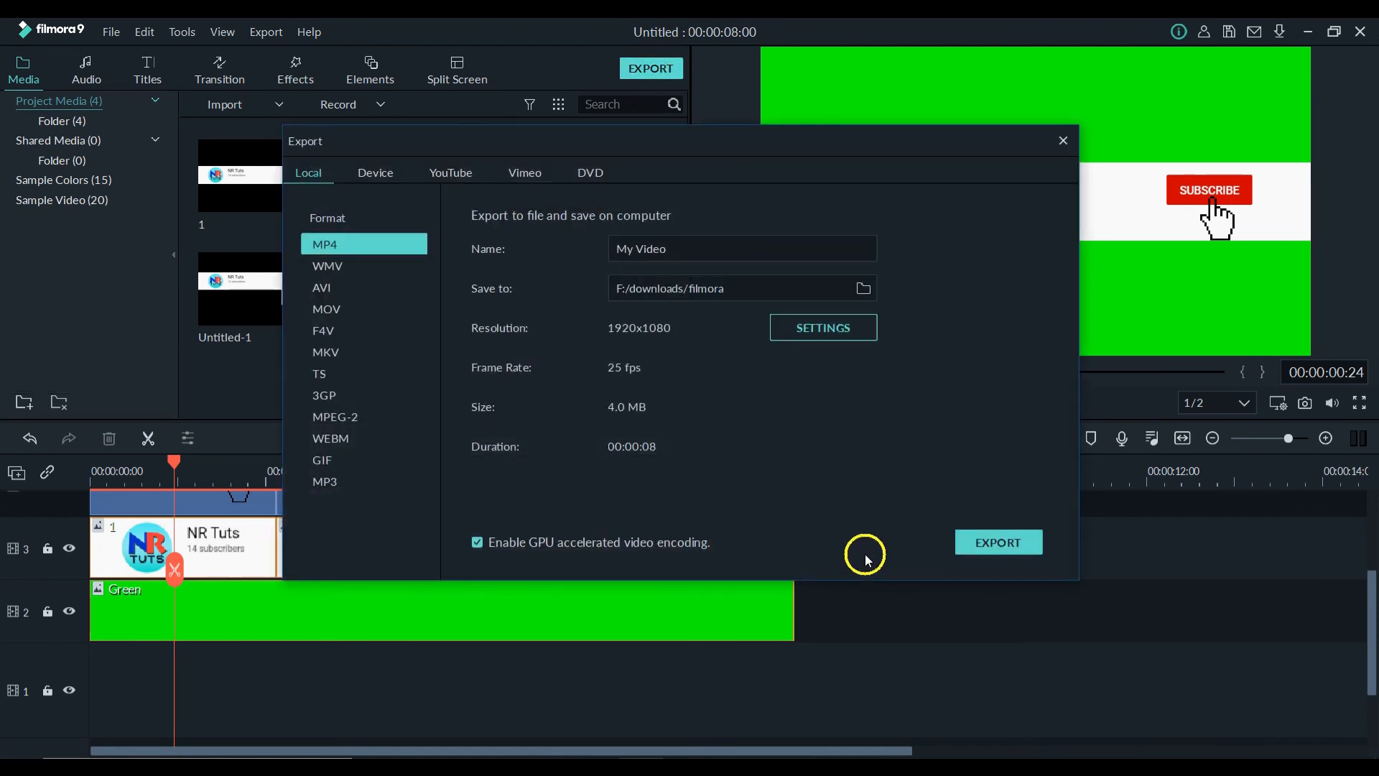
key("ctrl+a")
type("subs")
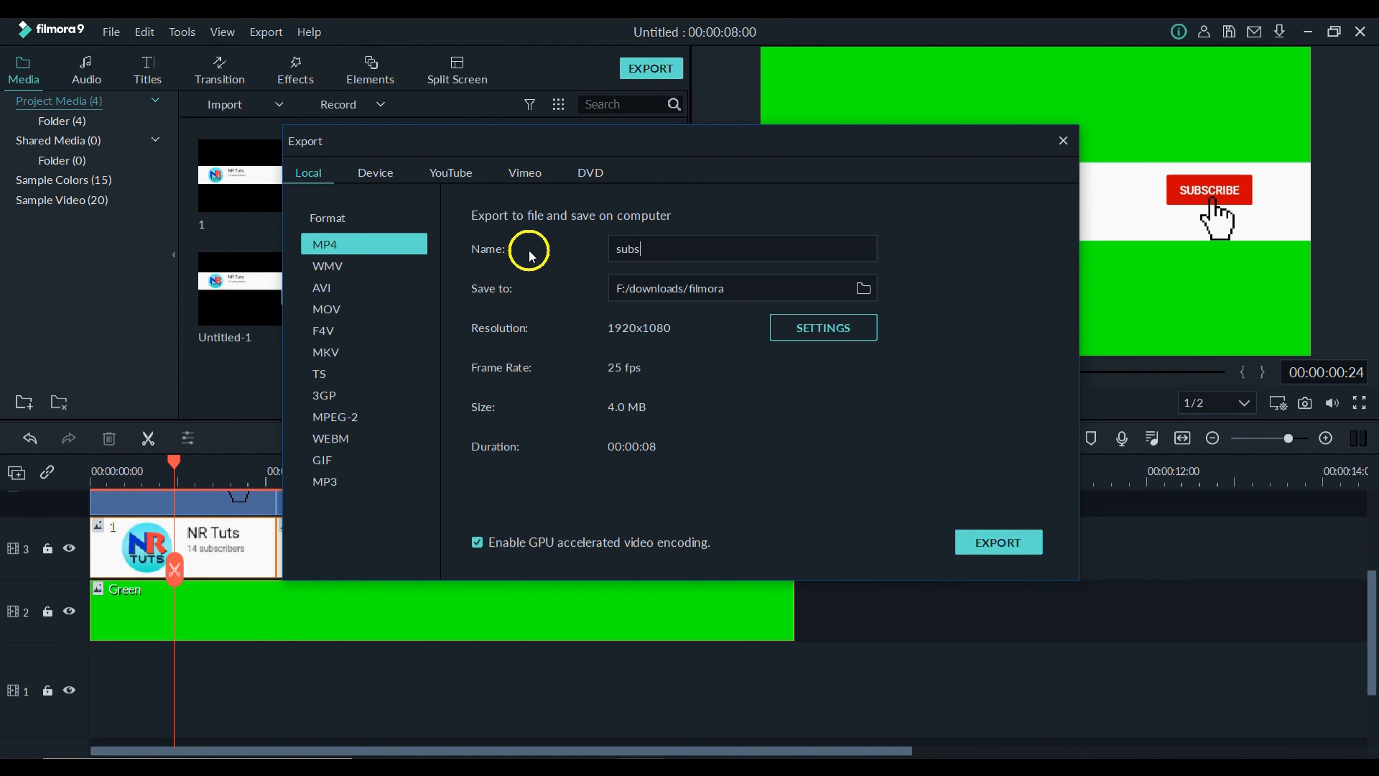